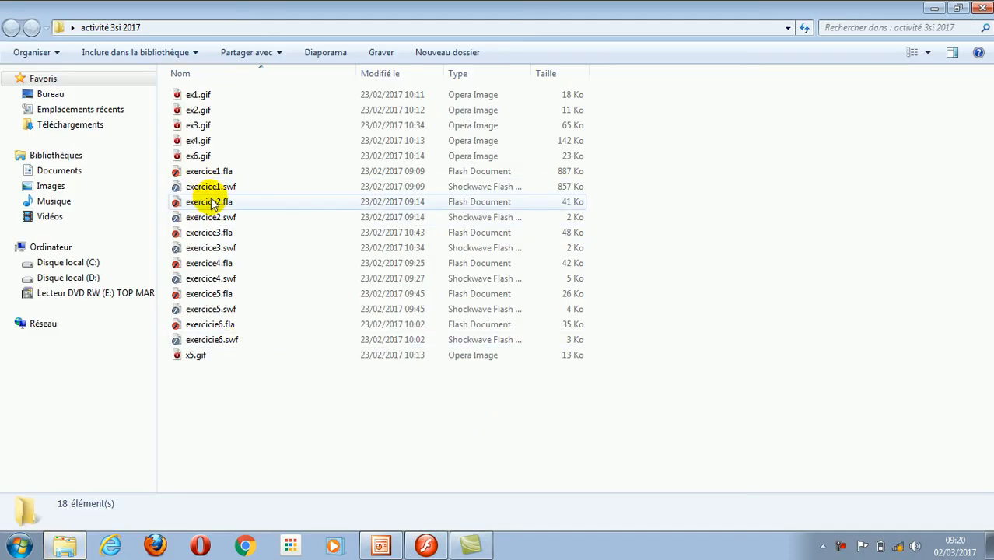
Step: Play exercice3.swf from the activité 3si 2017 folder at full window size to view the sample text animation
click(218, 248)
double_click(218, 248)
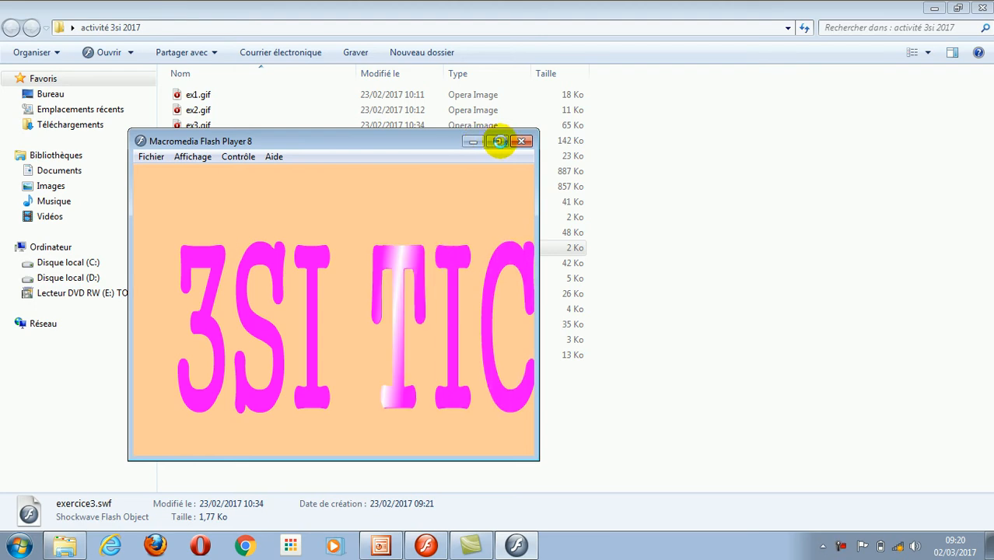
click(498, 142)
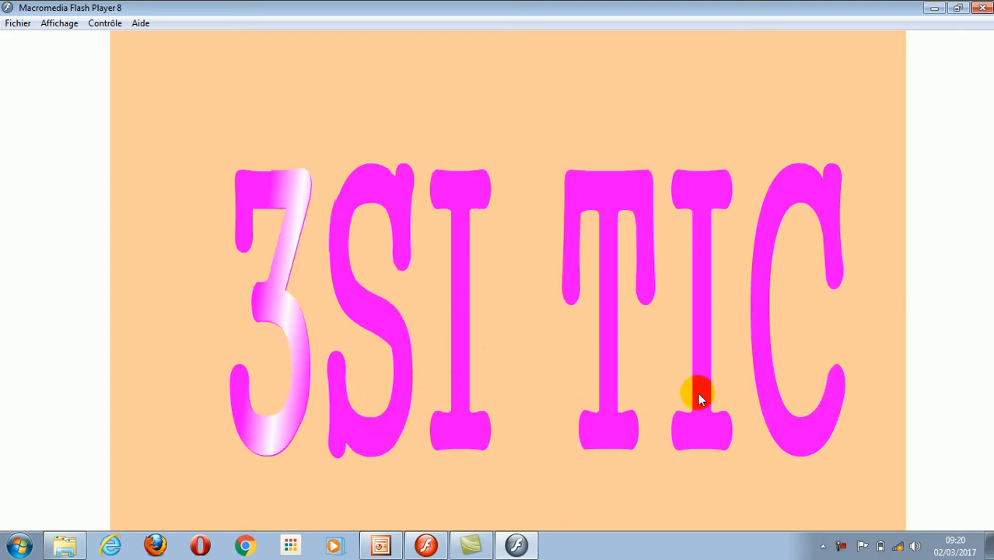
click(983, 8)
click(984, 8)
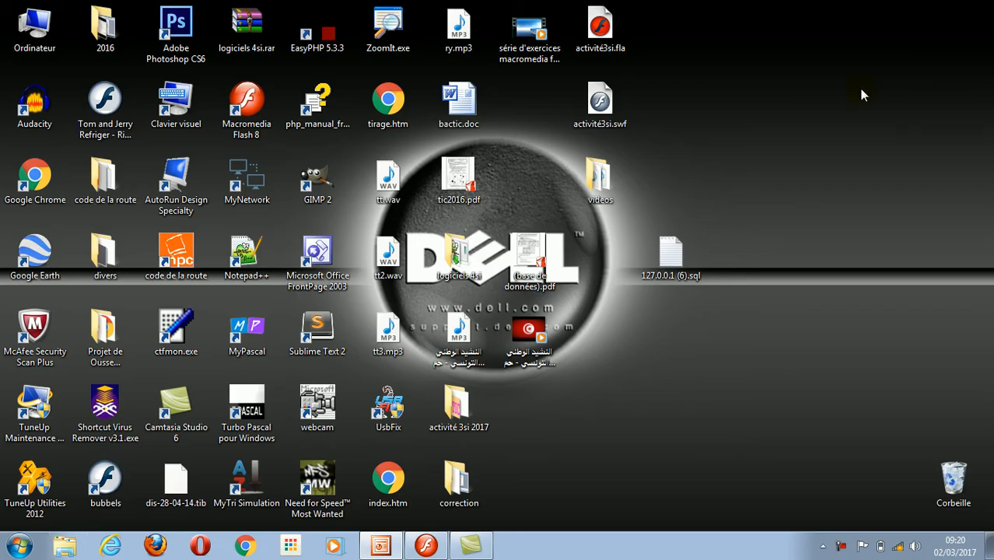
Step: Switch to Macromedia Flash, create a new Flash document, and draw a tall, narrow blue rectangle without an outline on the stage
click(425, 544)
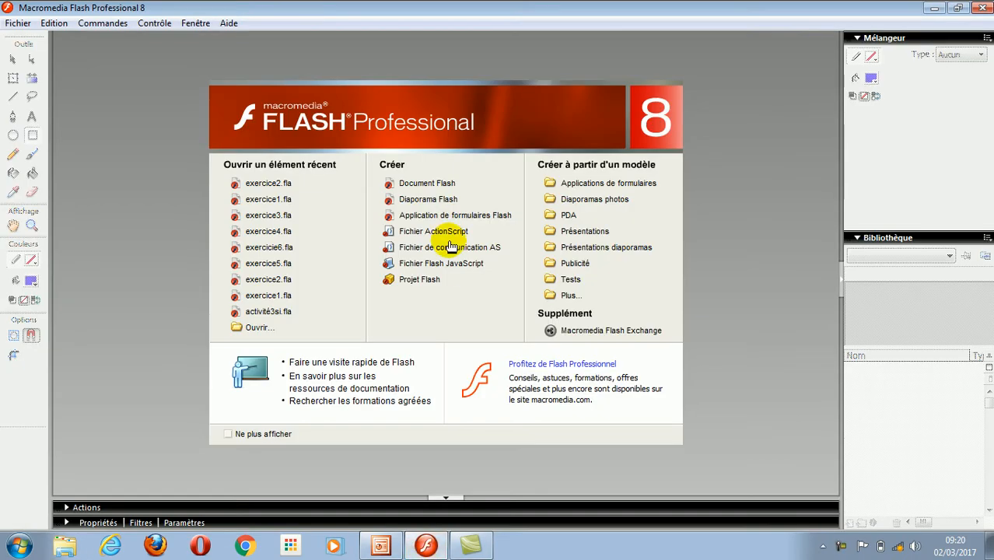
click(426, 183)
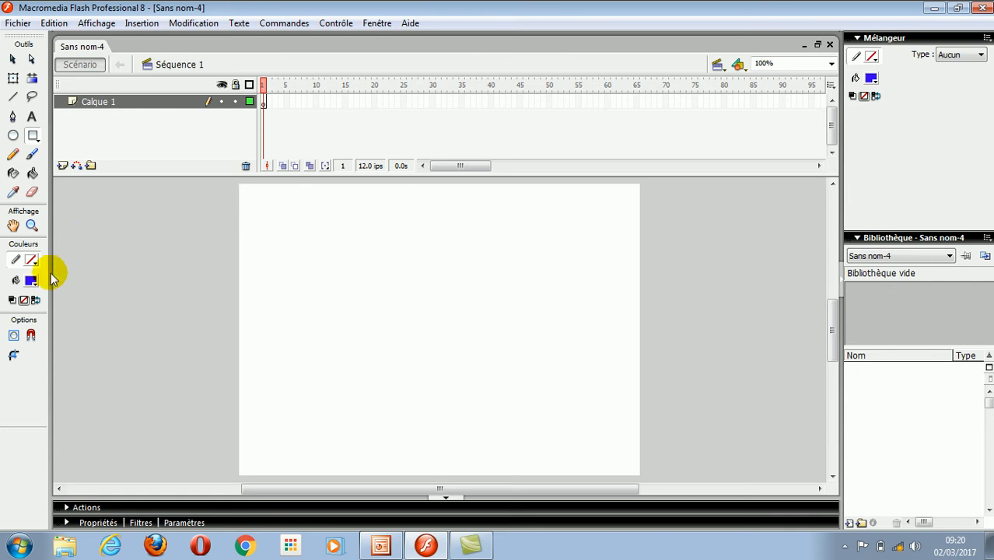
click(16, 280)
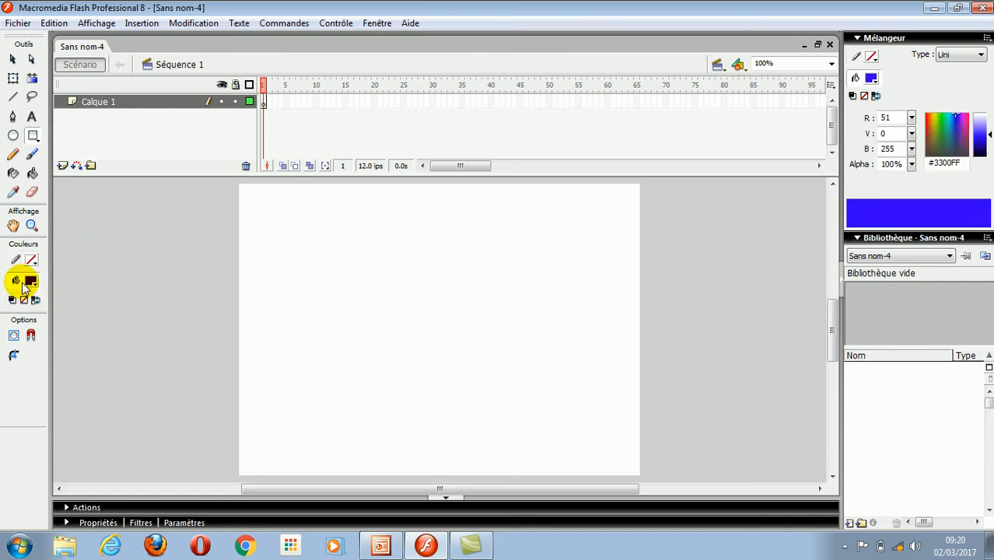
drag(368, 202, 415, 449)
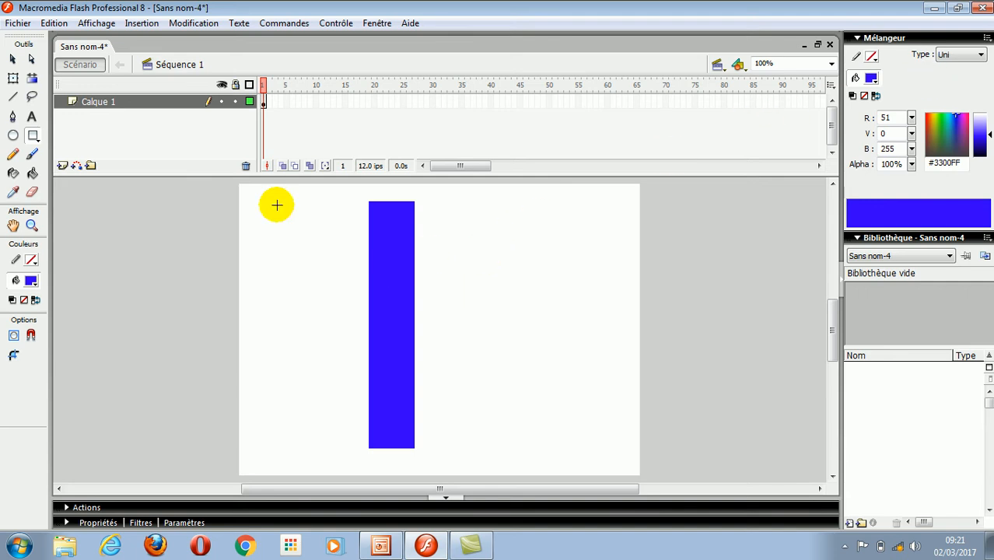
Step: Change the rectangle's fill type to a linear gradient (Linéaire)
click(16, 62)
click(385, 304)
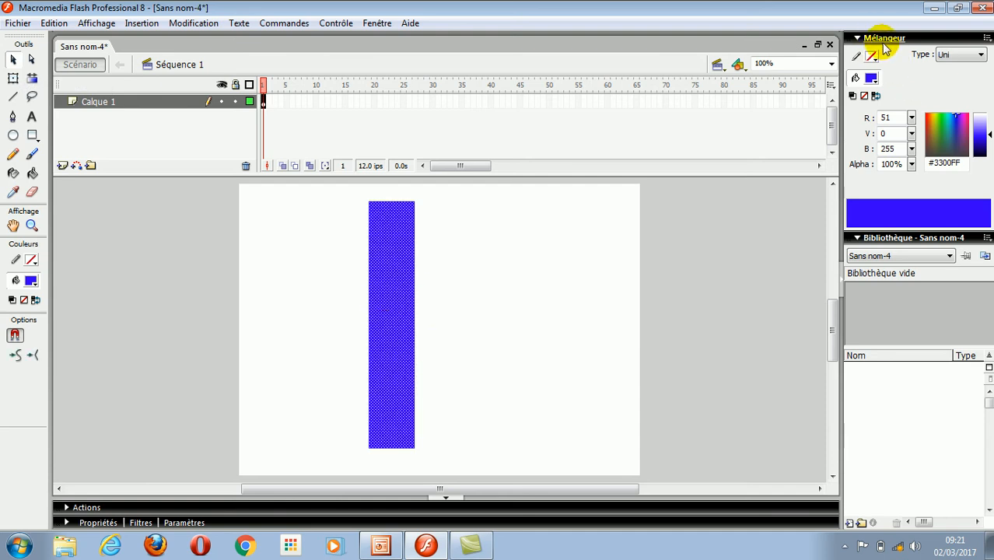
click(983, 56)
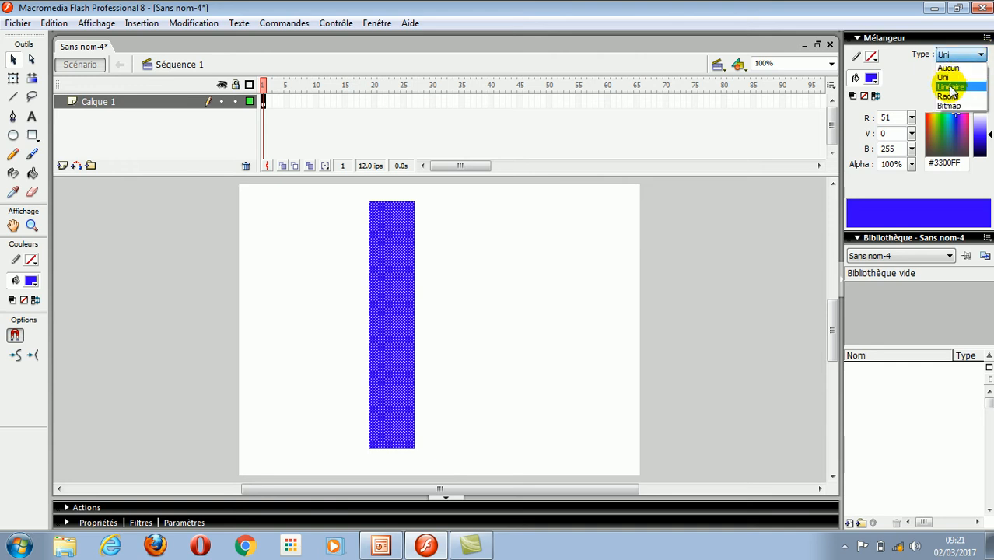
click(950, 87)
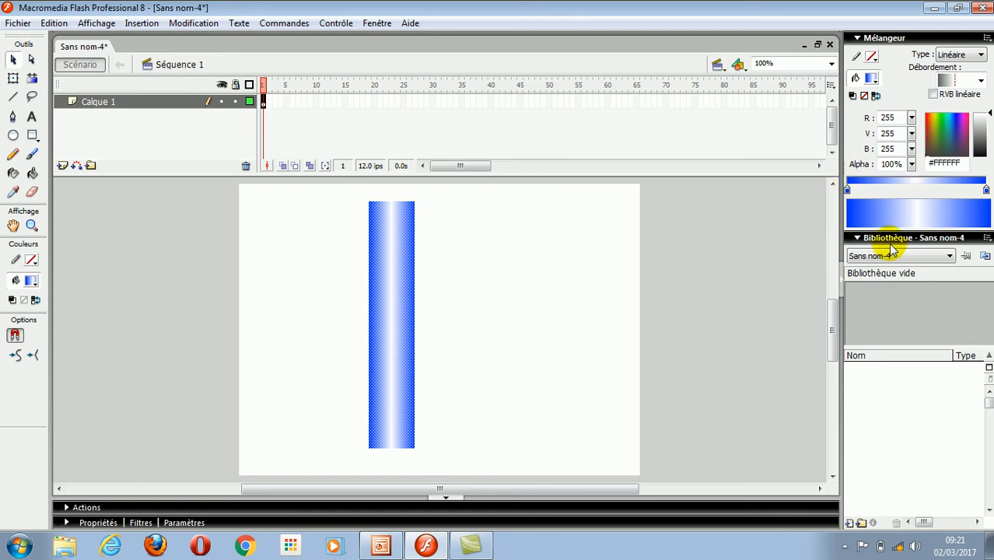
Step: Rebuild the rectangle's gradient by removing its middle stop, setting the first stop to #0033FF, and adding a white #FFFFFF stop in the middle
drag(914, 192, 834, 363)
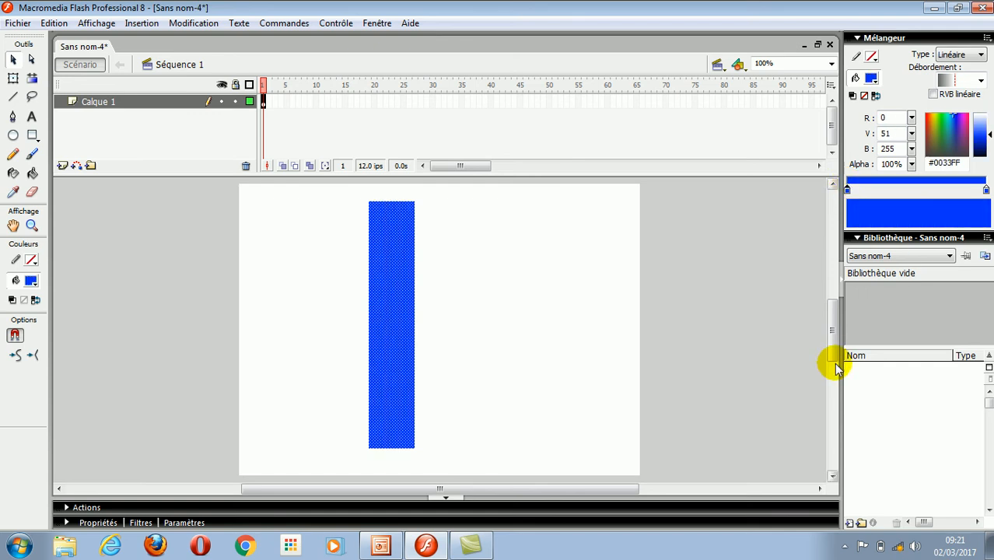
click(847, 190)
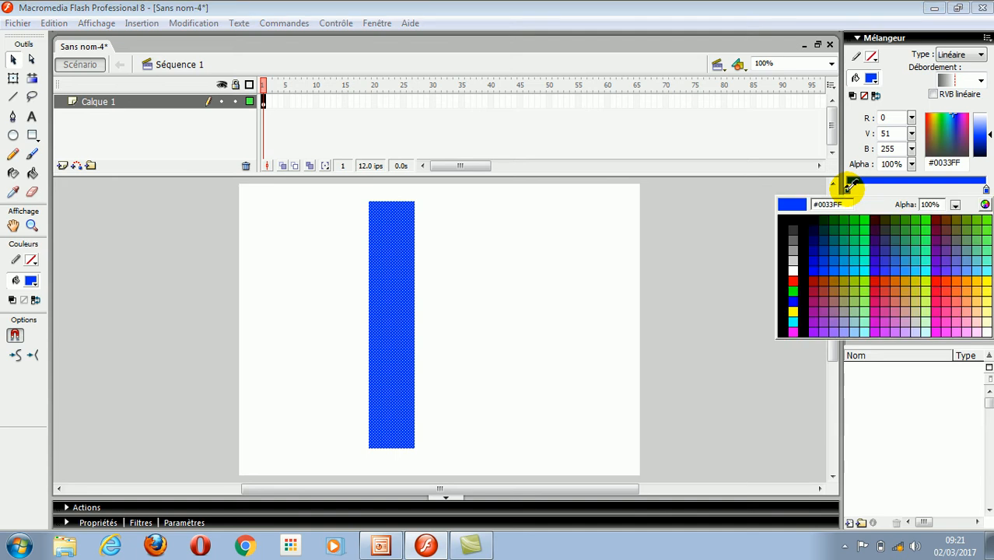
click(823, 270)
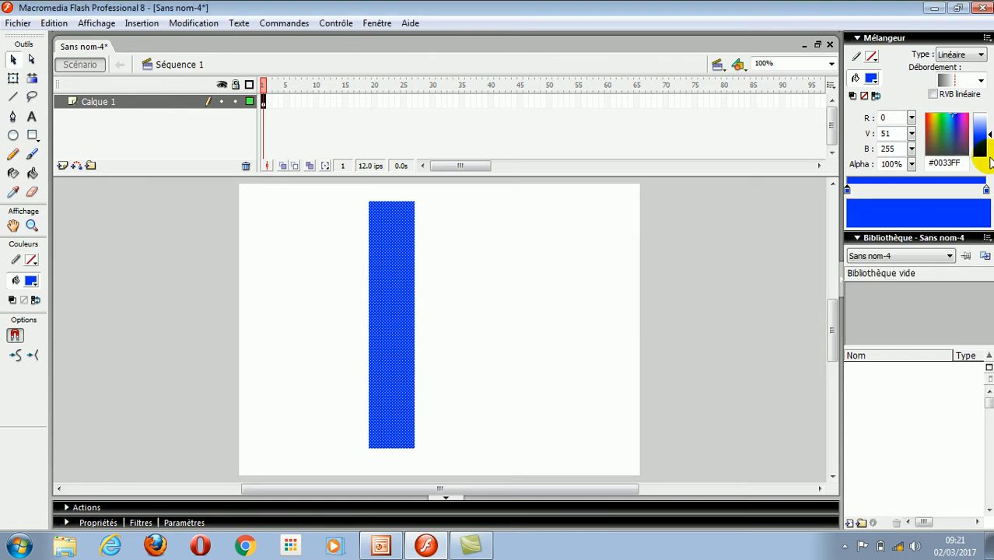
click(918, 190)
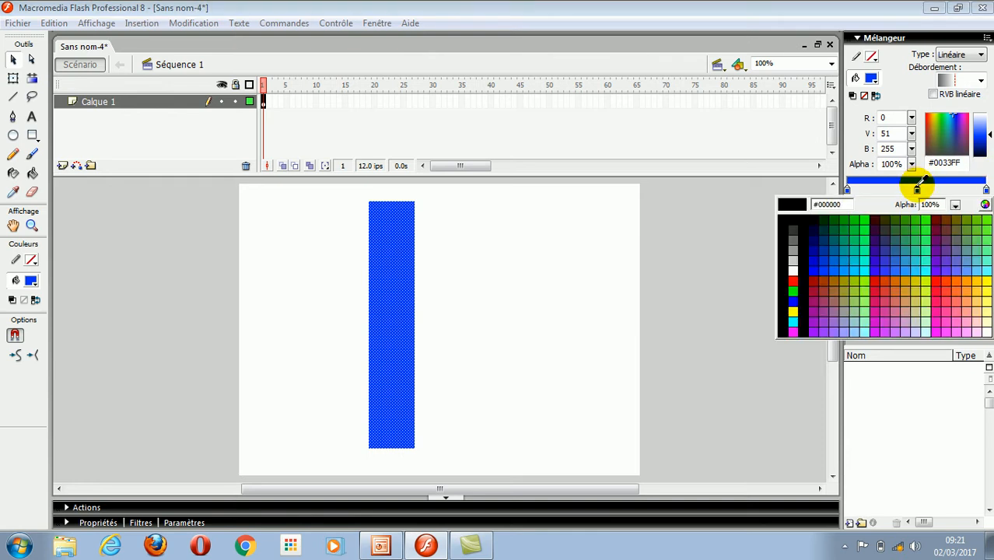
click(798, 266)
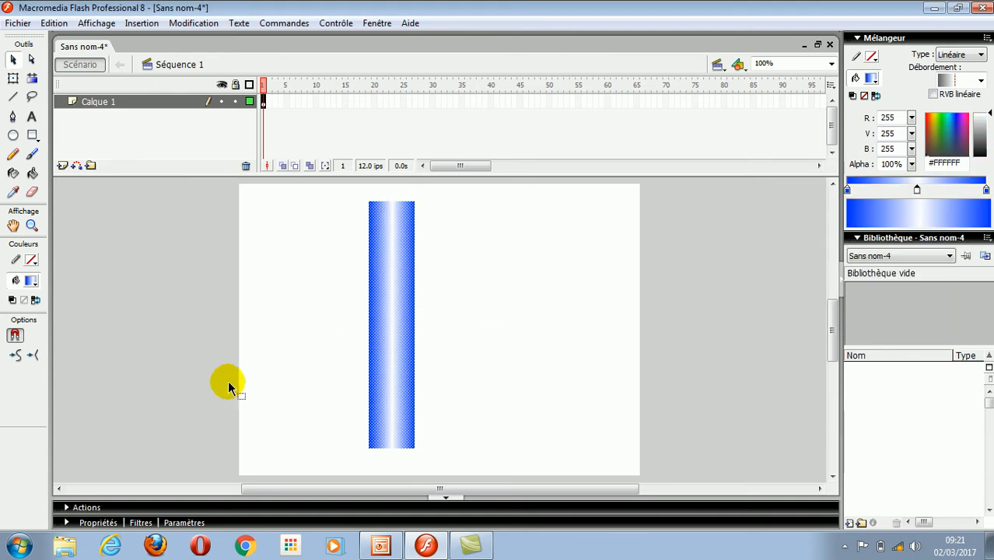
click(169, 383)
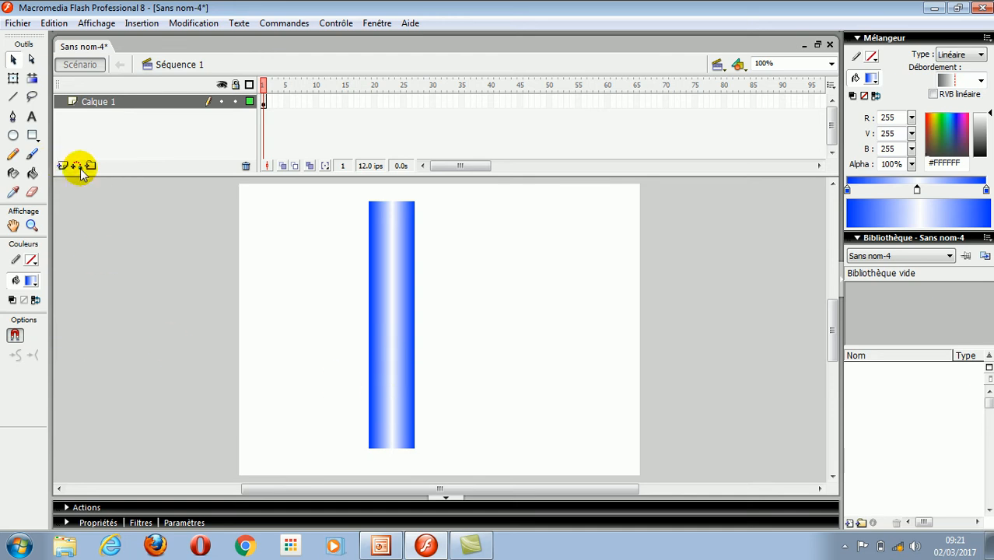
Step: Place the rectangle at the stage's left edge in frame 1 and at its right edge in a new keyframe at frame 10
drag(402, 325, 254, 340)
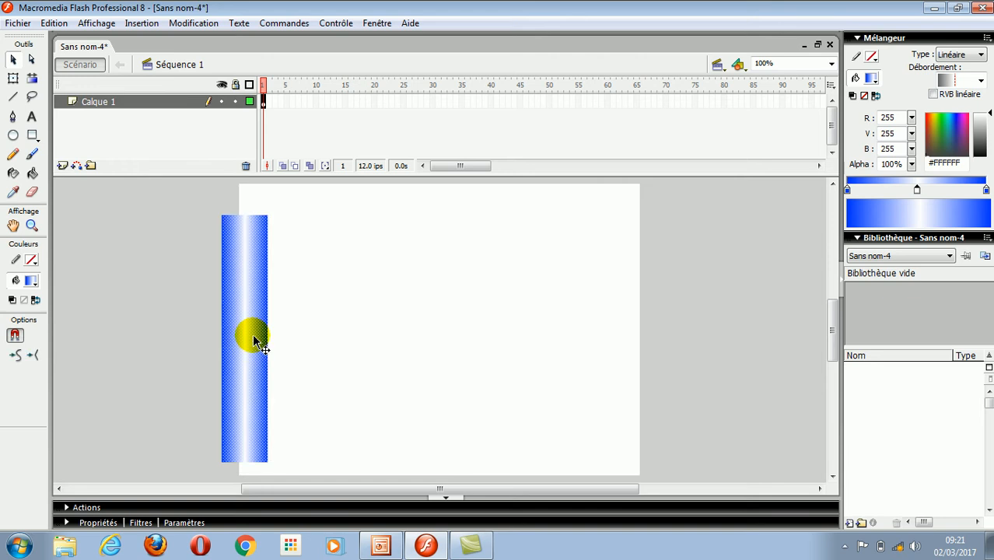
click(316, 102)
right_click(316, 102)
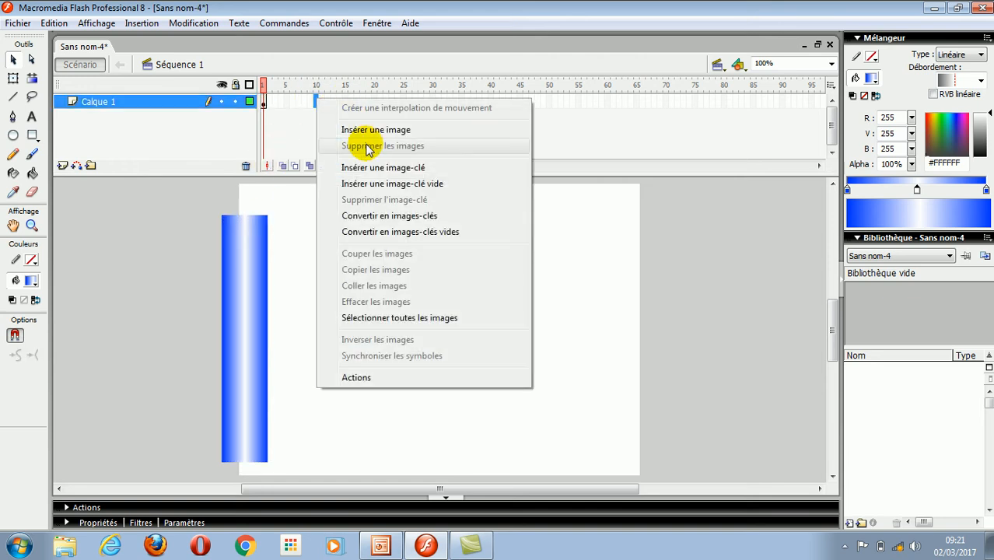
click(364, 168)
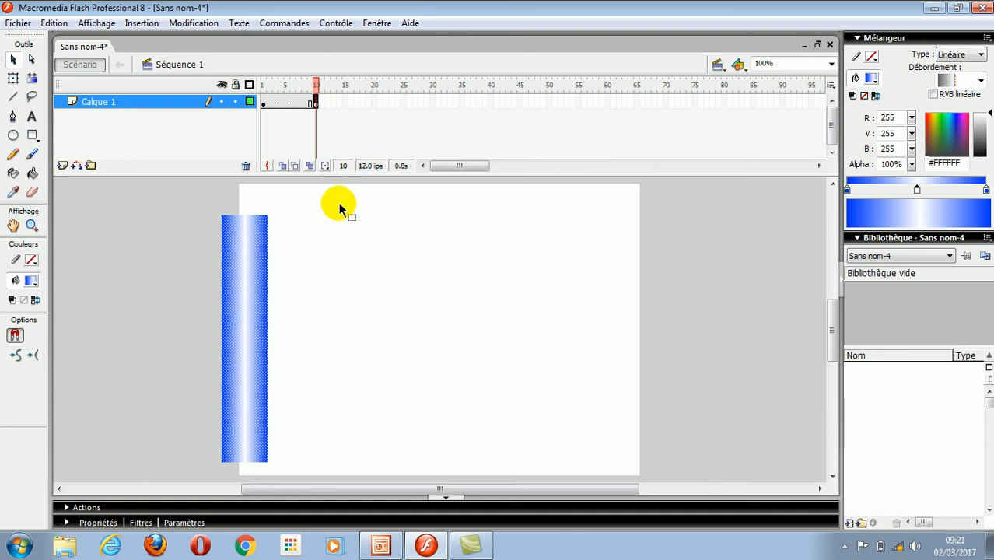
drag(242, 309, 617, 309)
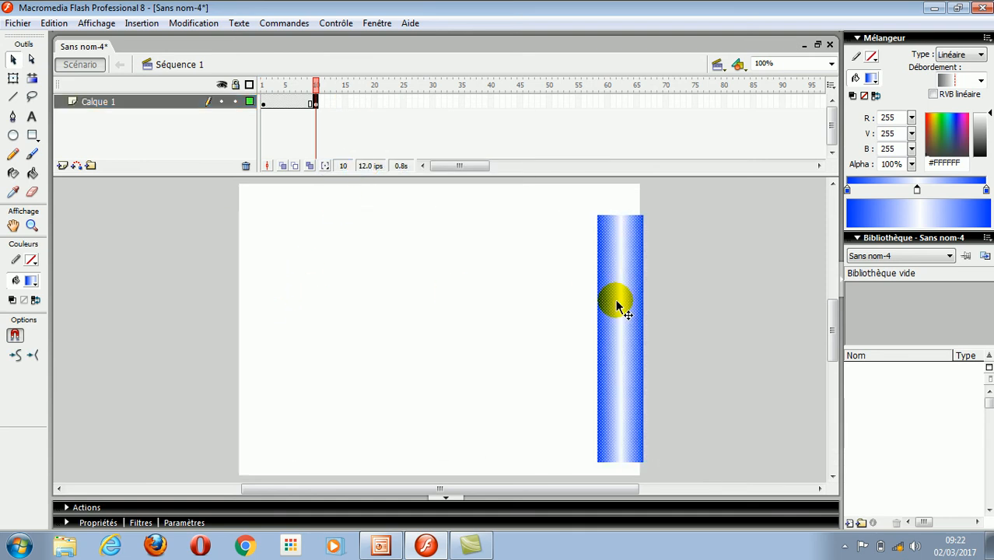
Step: Insert a keyframe at frame 20 and move the rectangle just outside the stage's left edge
click(374, 102)
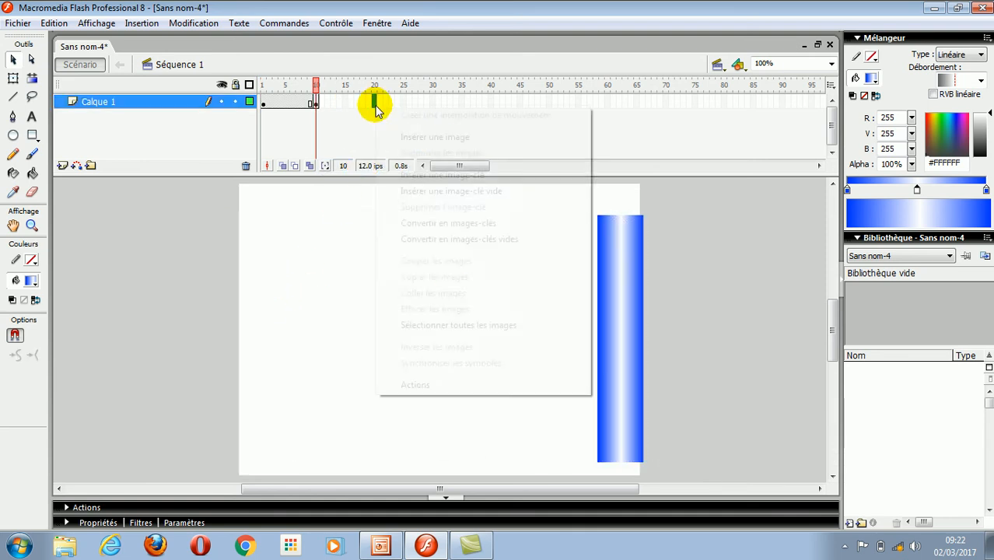
right_click(375, 103)
click(411, 172)
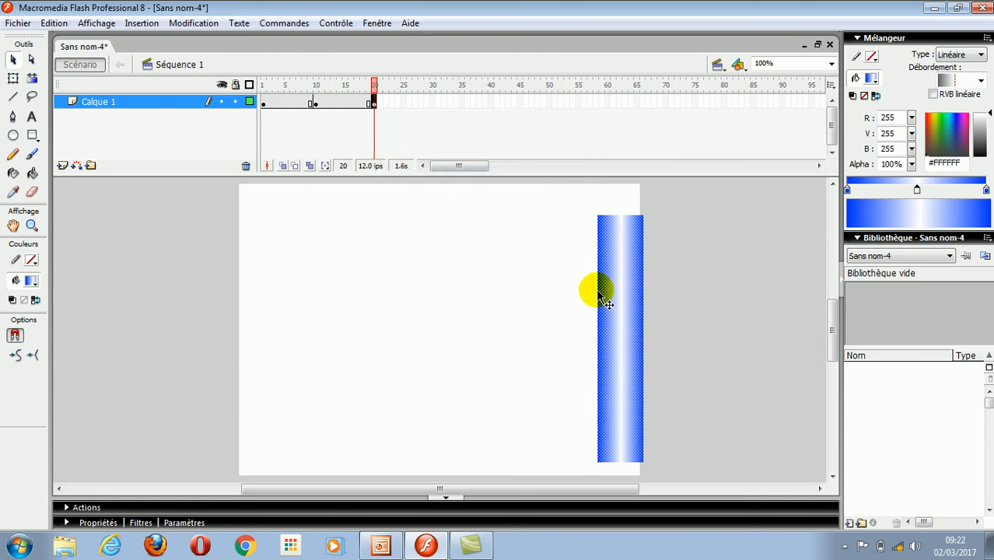
drag(626, 307, 215, 319)
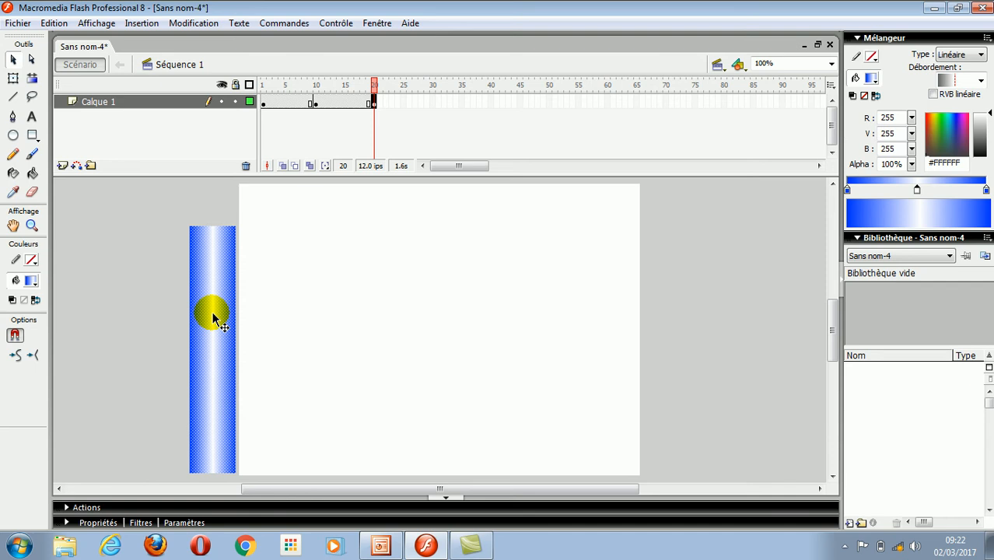
Step: Create motion tweens between frames 1 and 10 and between frames 10 and 20, and test the movie
right_click(285, 105)
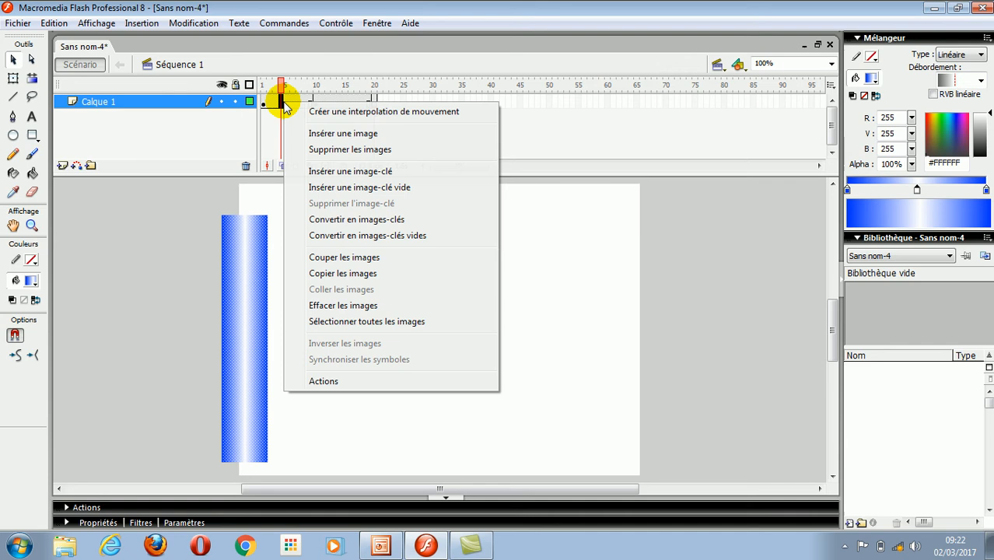
click(337, 113)
click(333, 102)
right_click(335, 103)
click(361, 111)
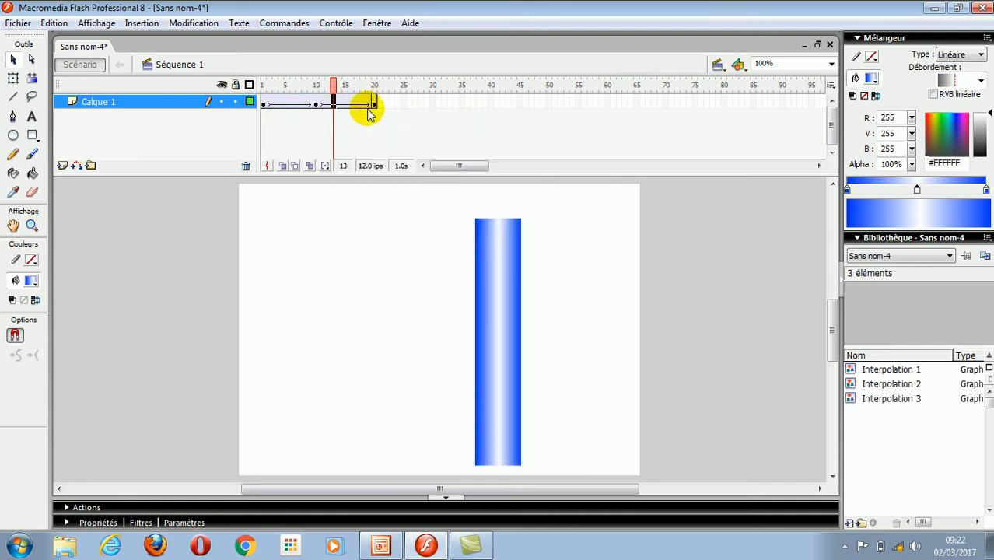
key(ctrl+Return)
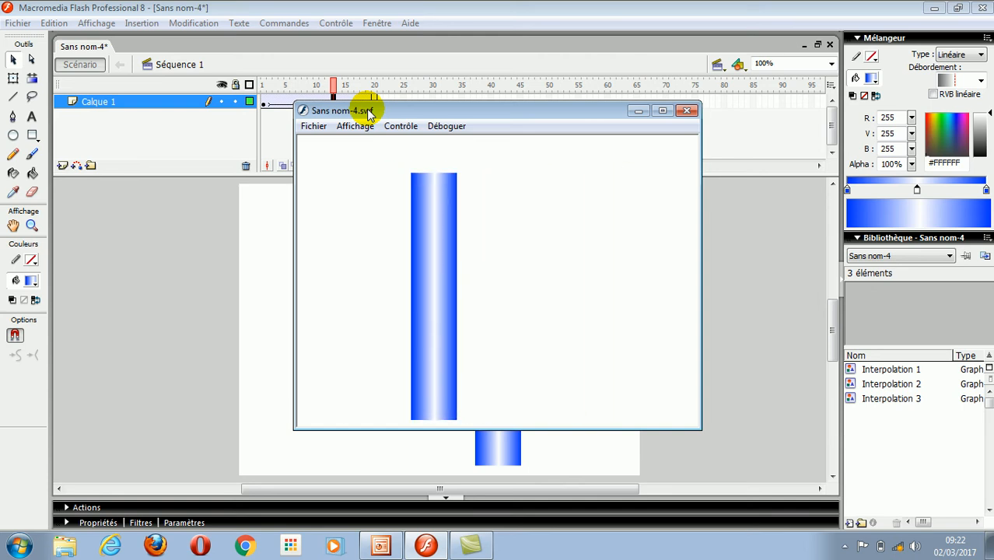
click(686, 111)
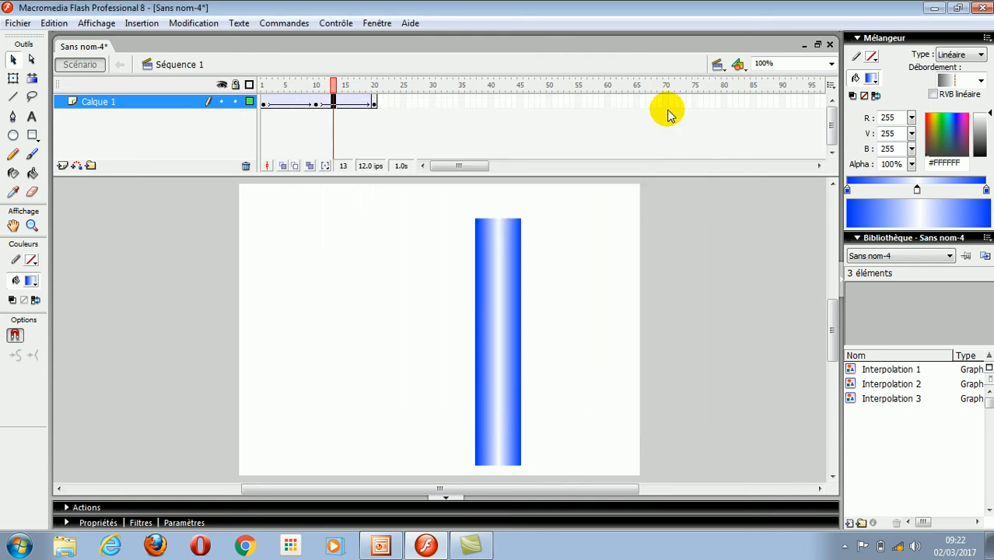
Step: Add a new layer above Calque 1 and name it texte
click(62, 166)
click(100, 106)
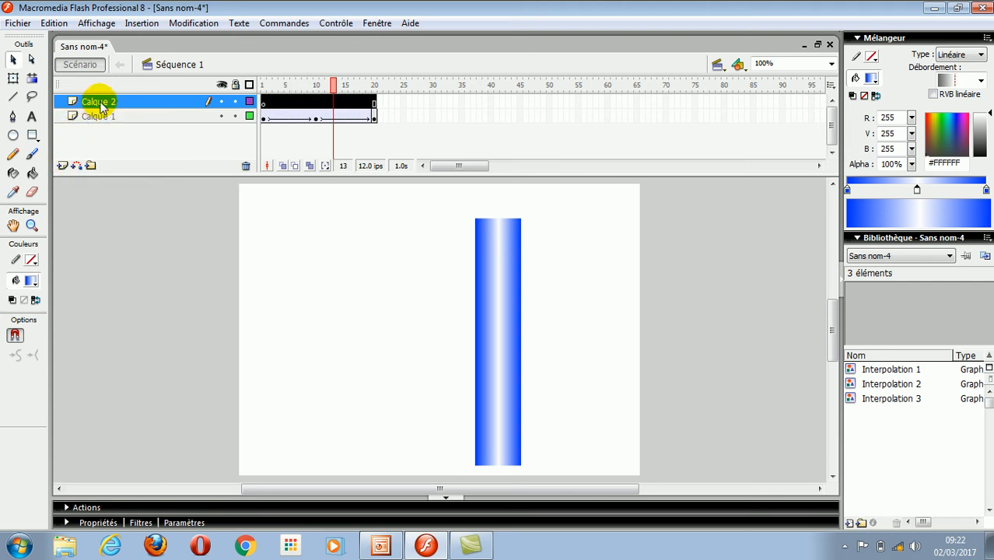
double_click(100, 104)
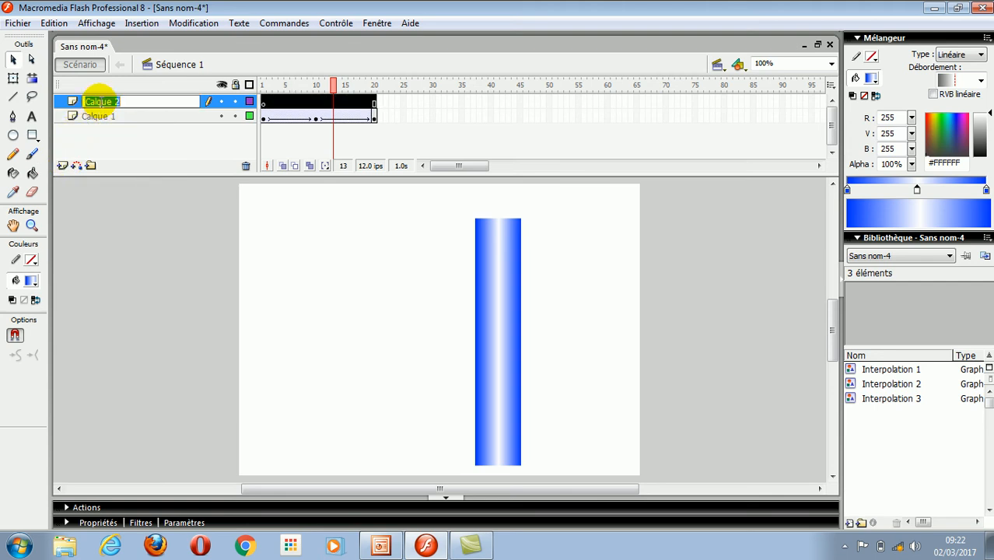
text(te)
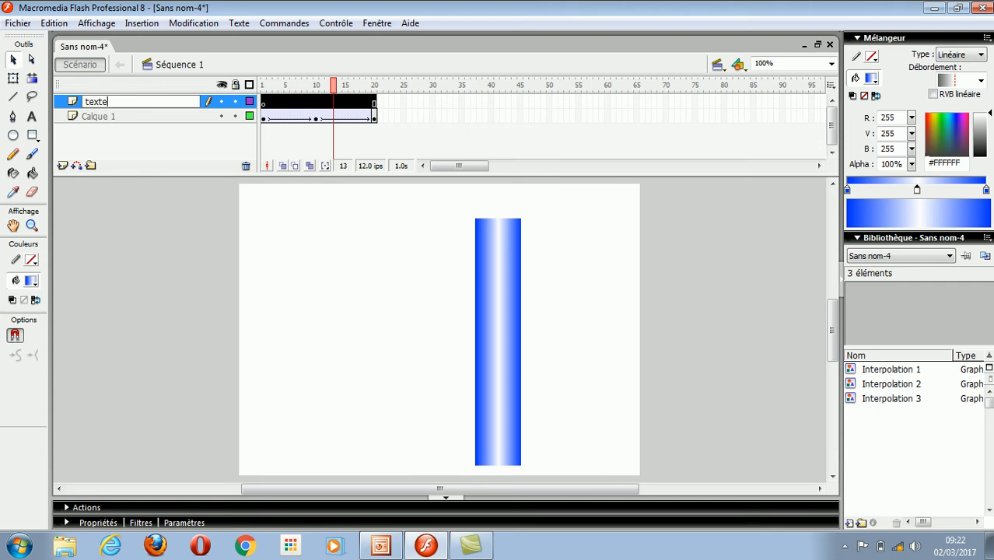
text(xte)
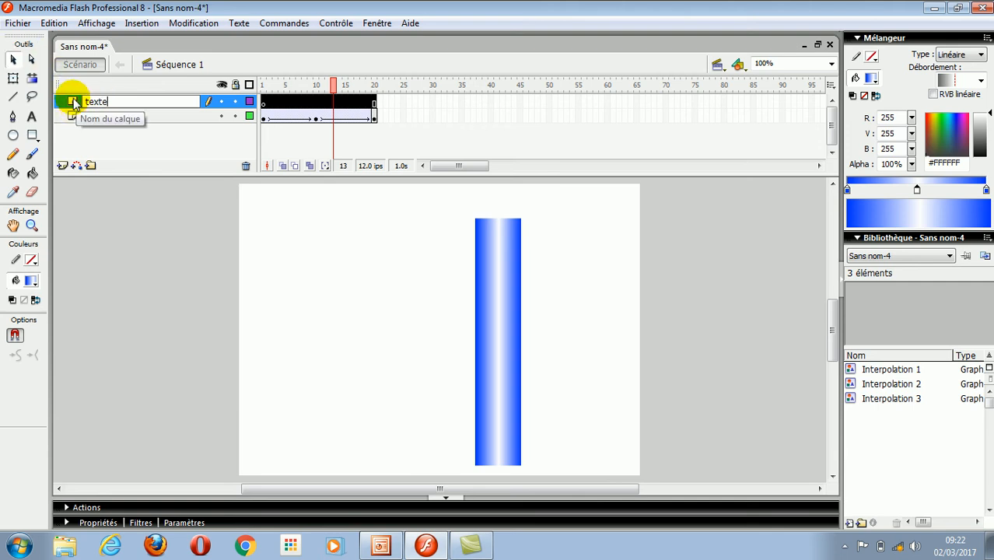
key(Return)
Step: Write "3SI TIC" in red (#CC0000) on the texte layer, starting on the stage's left half
click(32, 116)
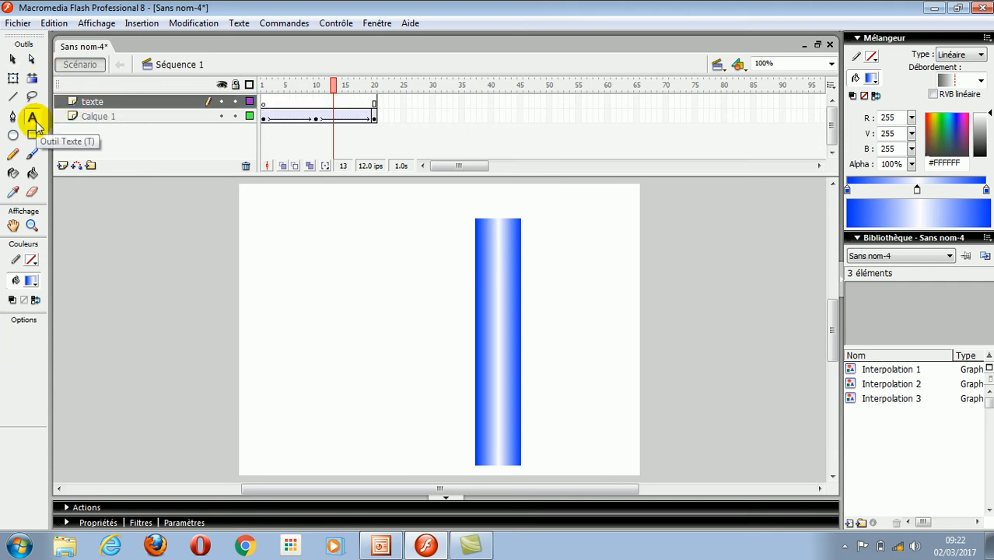
click(31, 281)
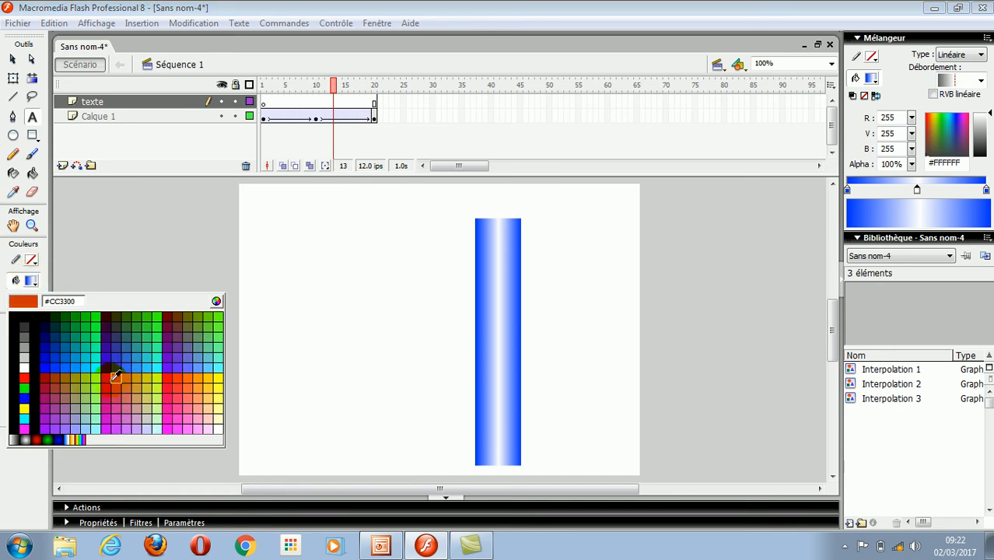
click(110, 375)
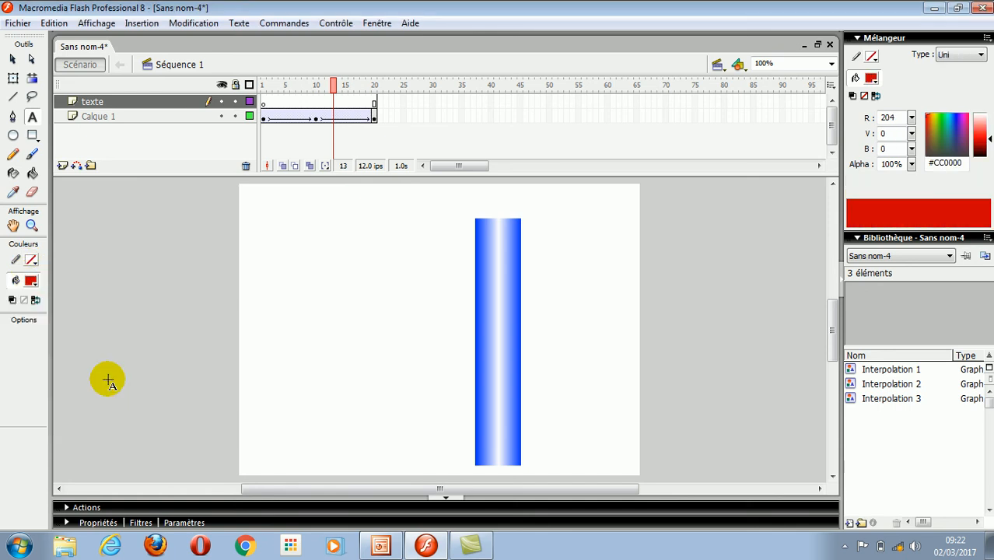
click(294, 302)
text(3)
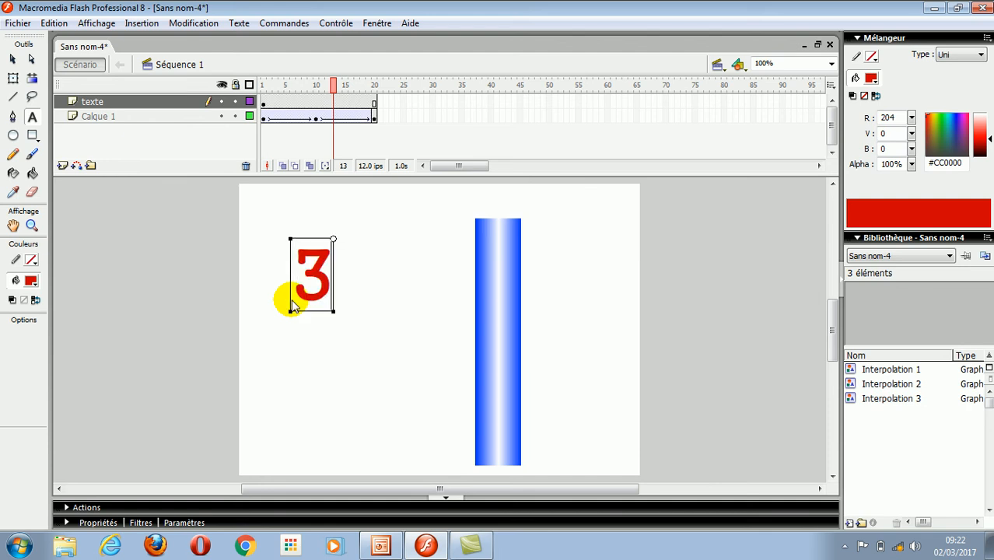
text(SI)
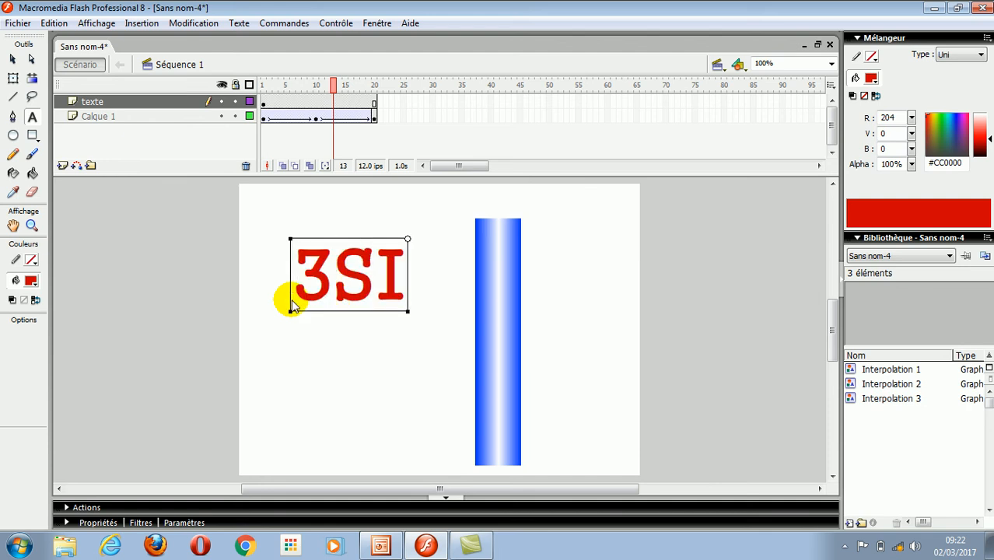
text( T)
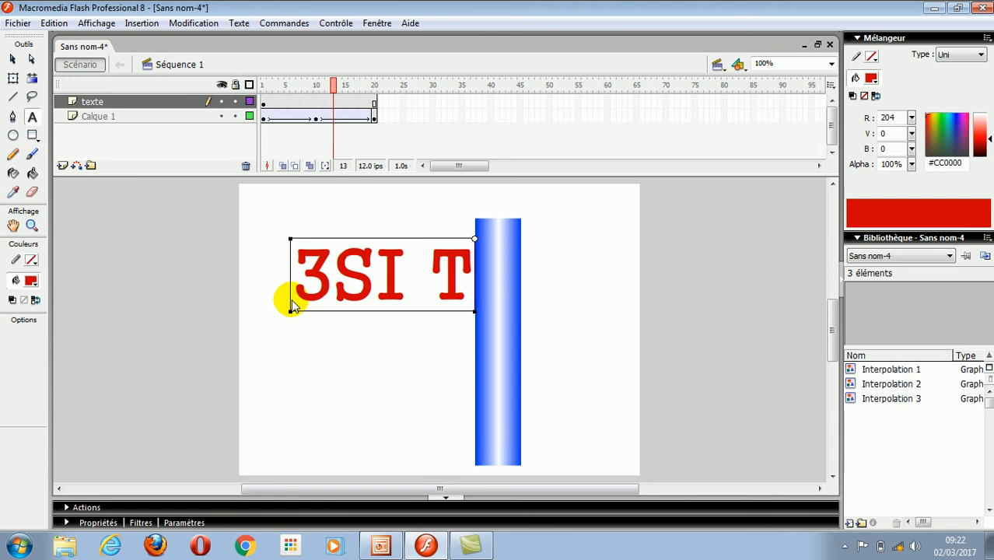
text(IC)
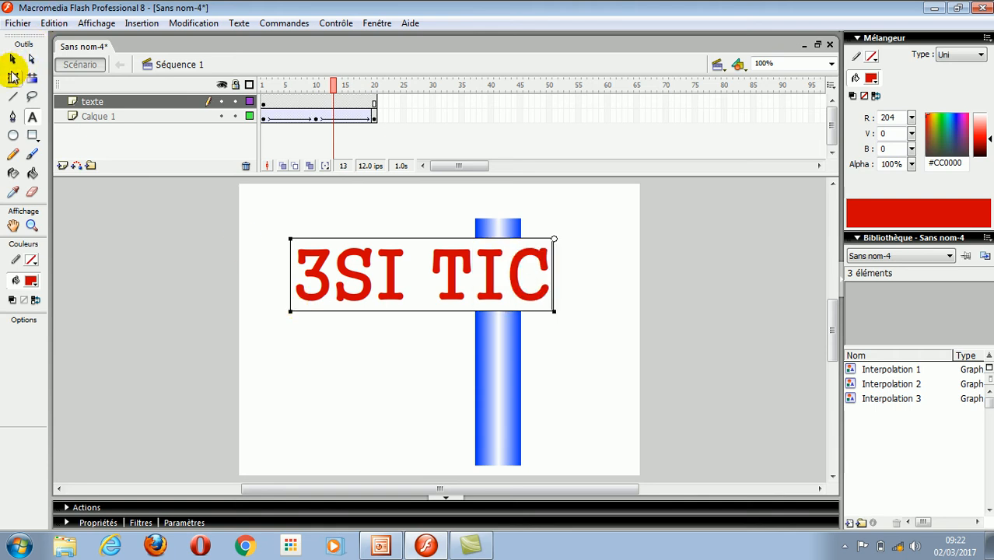
Step: Enlarge the 3SI TIC text with Free Transform to nearly the stage's full width and over half its height
click(13, 59)
click(13, 78)
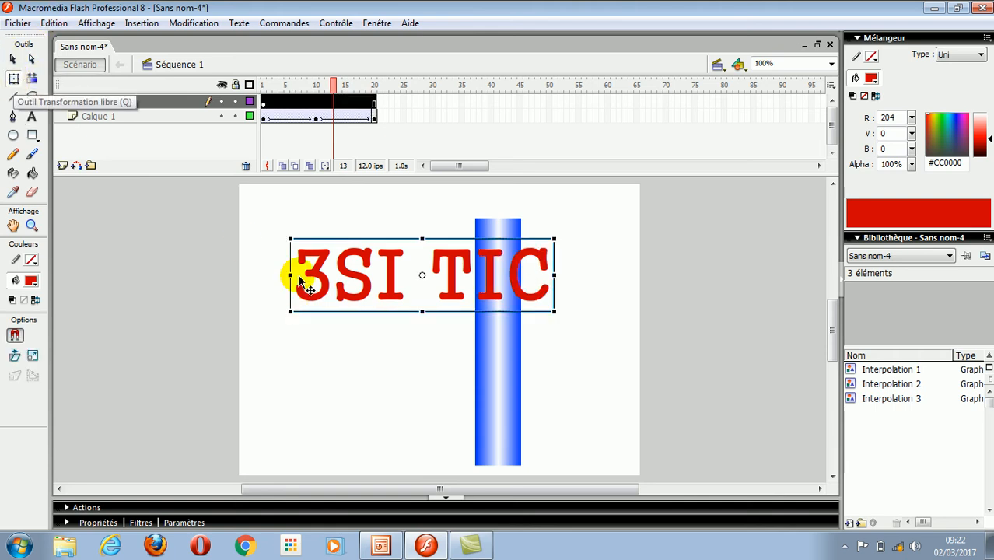
drag(554, 312, 599, 373)
drag(464, 297, 498, 359)
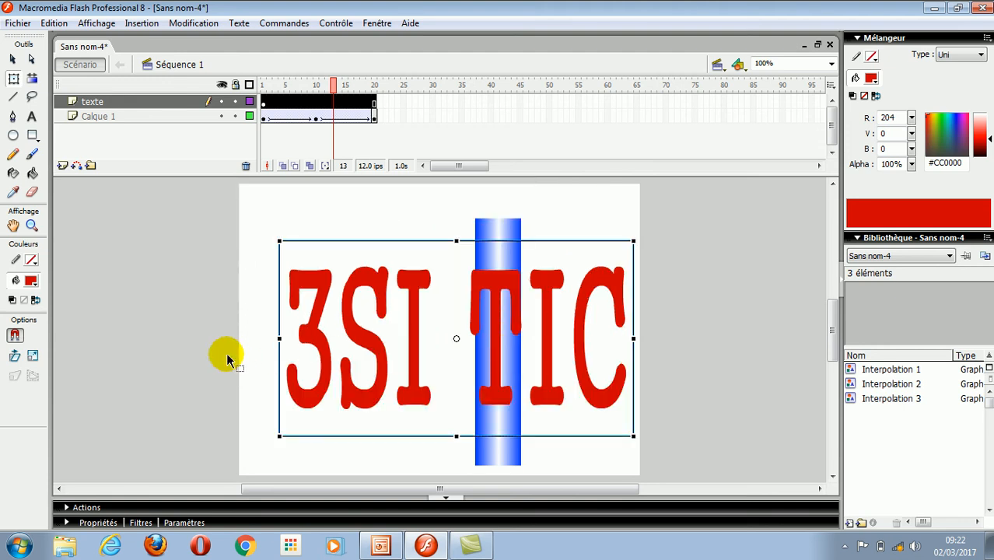
drag(279, 338, 256, 338)
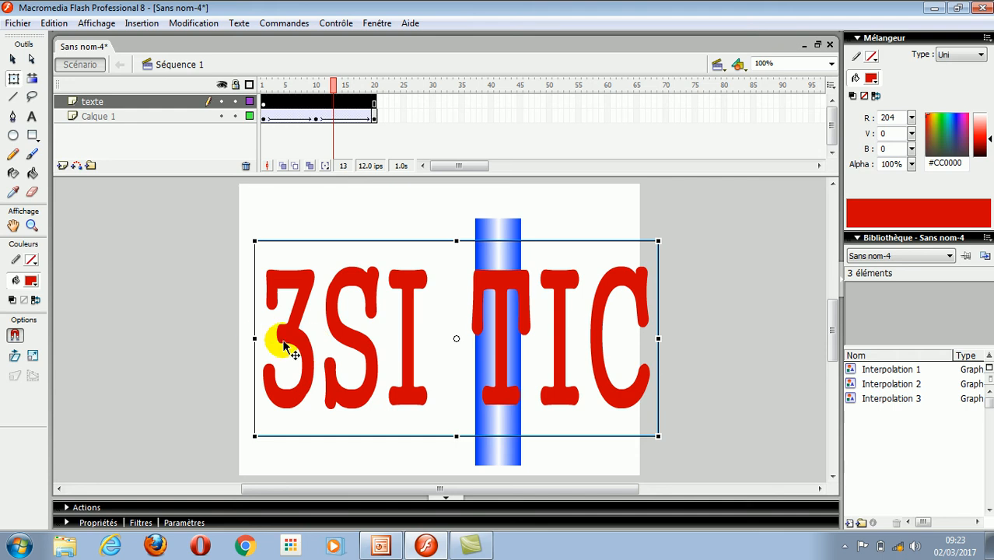
drag(256, 338, 260, 337)
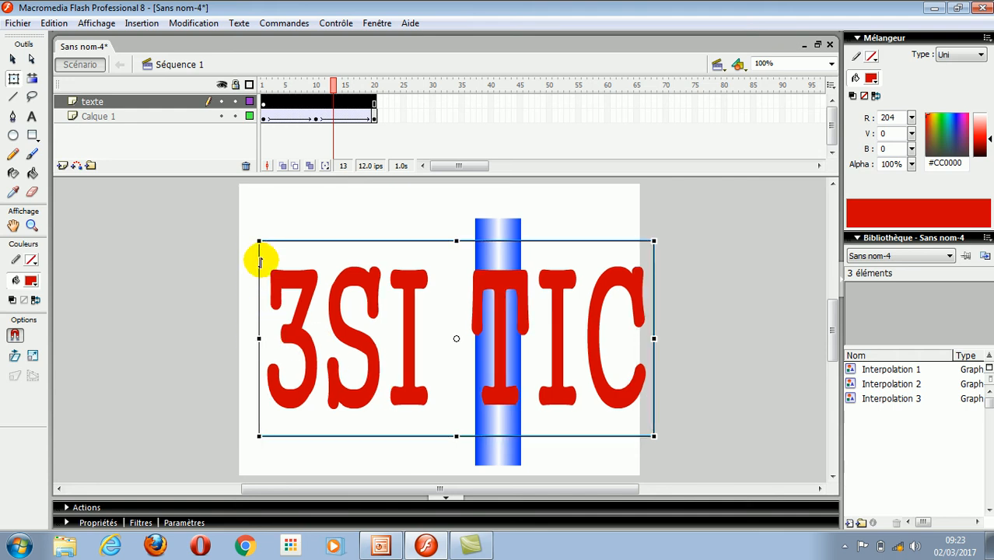
drag(259, 240, 261, 253)
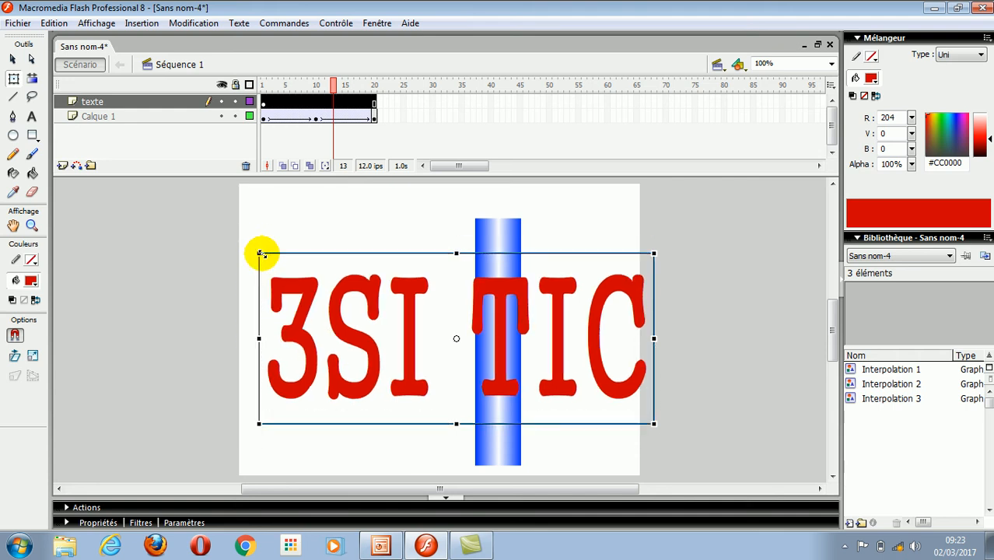
Step: Nudge the enlarged text left until its frame meets the stage's left edge and all letters fit on the stage
key(Left)
key(Left)
key(Left)
key(Left)
key(Left)
key(Left)
key(Left)
key(Left)
key(Left)
key(Left)
key(Left)
key(Left)
key(Left)
key(Left)
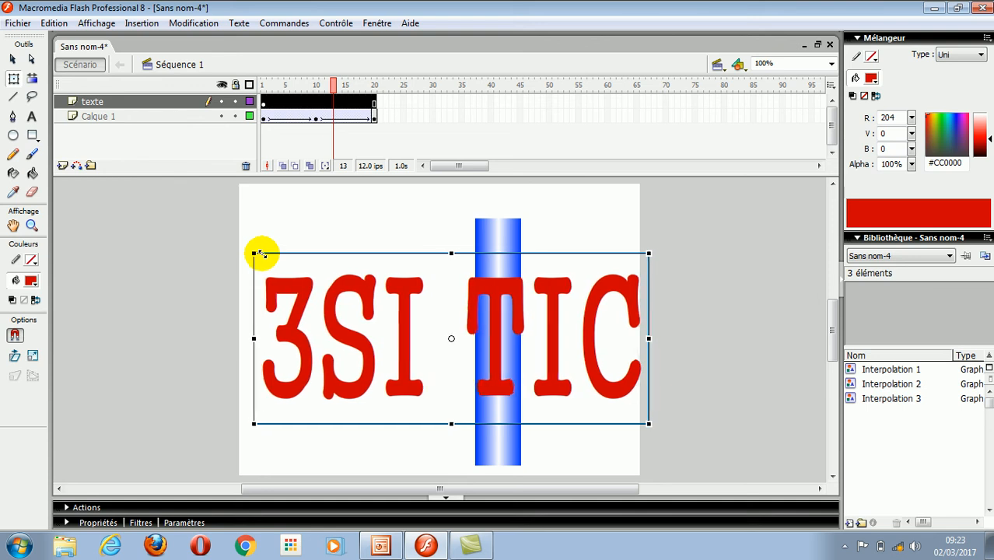
key(Left)
key(Left)
key(Left)
key(Left)
key(Left)
key(Left)
key(Left)
key(Left)
key(Left)
key(Left)
key(Left)
key(Left)
key(Left)
key(Left)
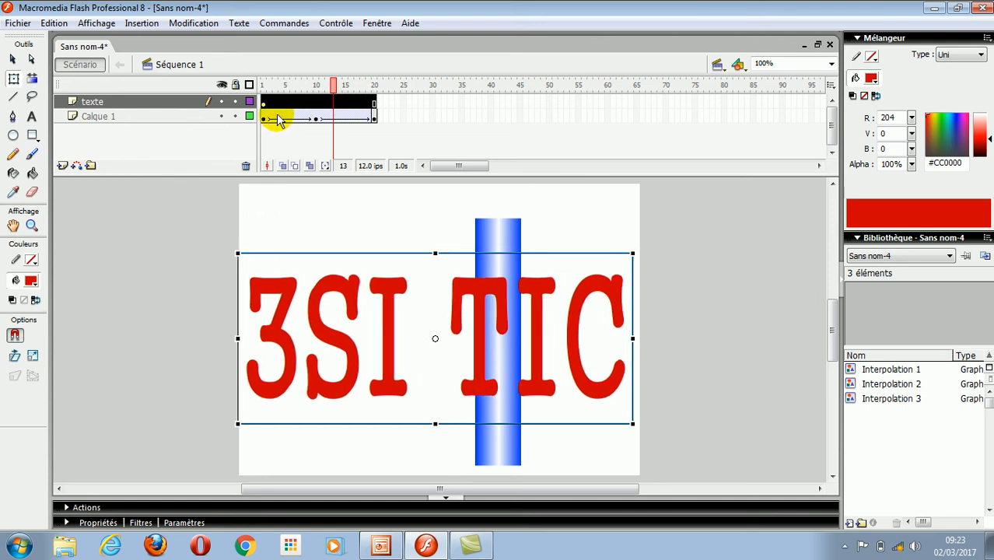
Step: Turn the texte layer into a mask over Calque 1 and test the movie
right_click(169, 103)
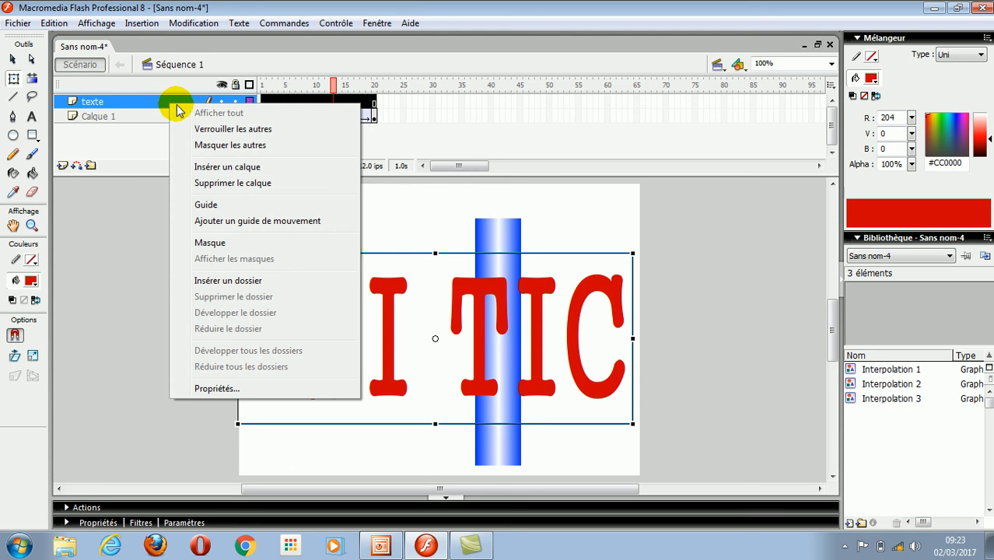
click(209, 243)
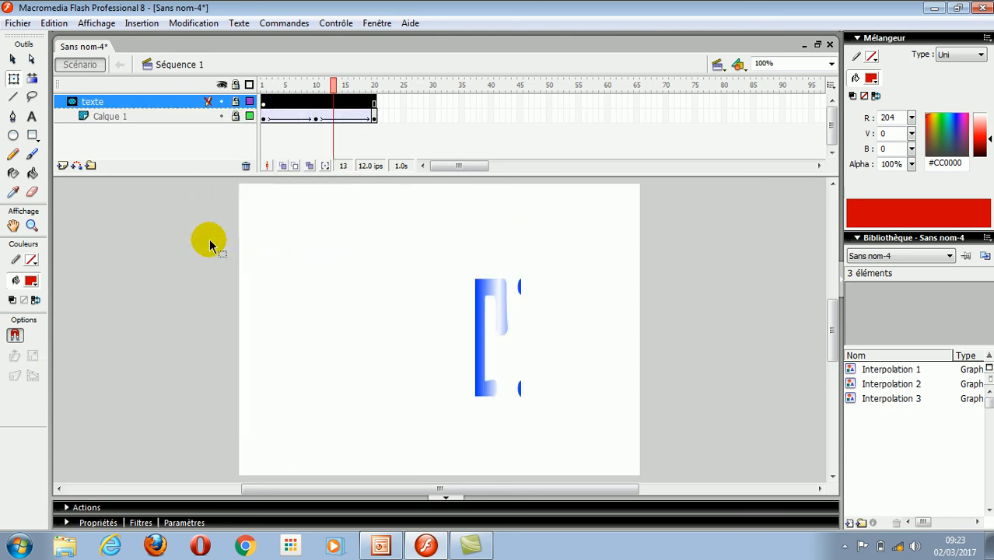
key(ctrl+Return)
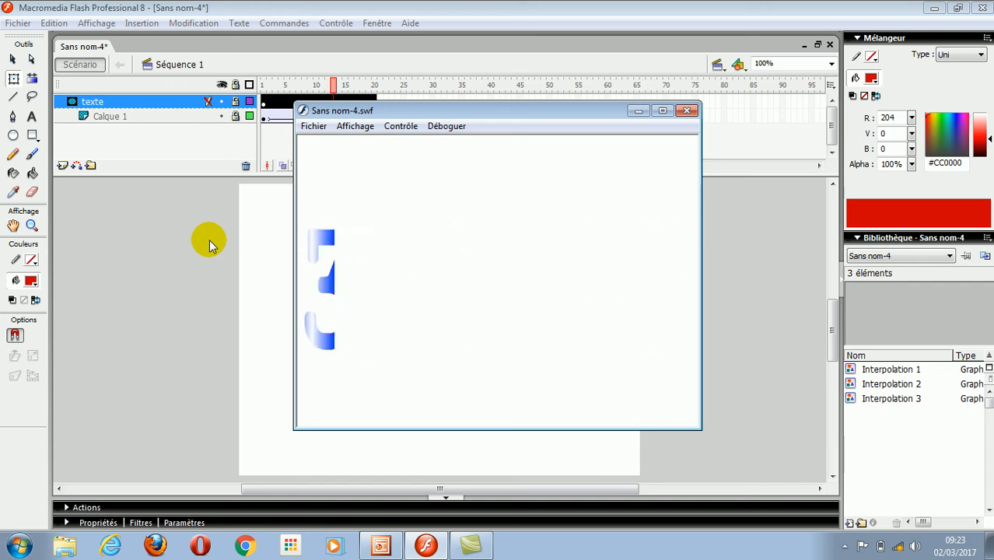
click(688, 111)
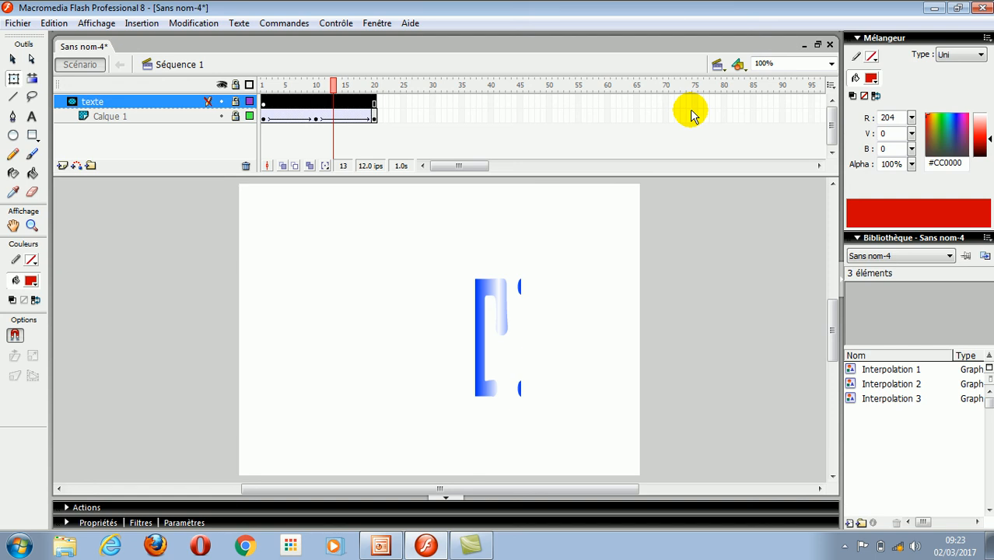
Step: Add a new layer above texte and name it rectangle
click(62, 165)
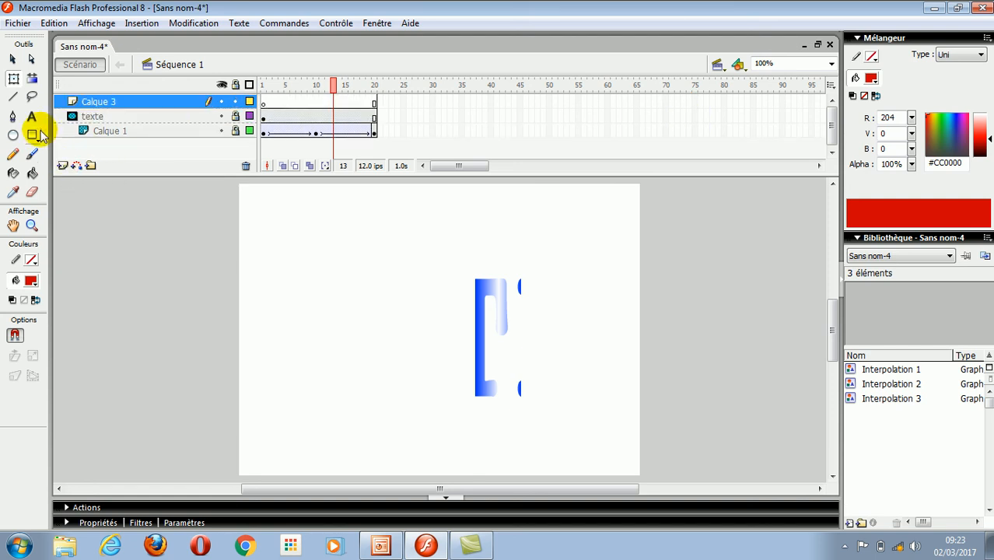
double_click(99, 100)
text(rex)
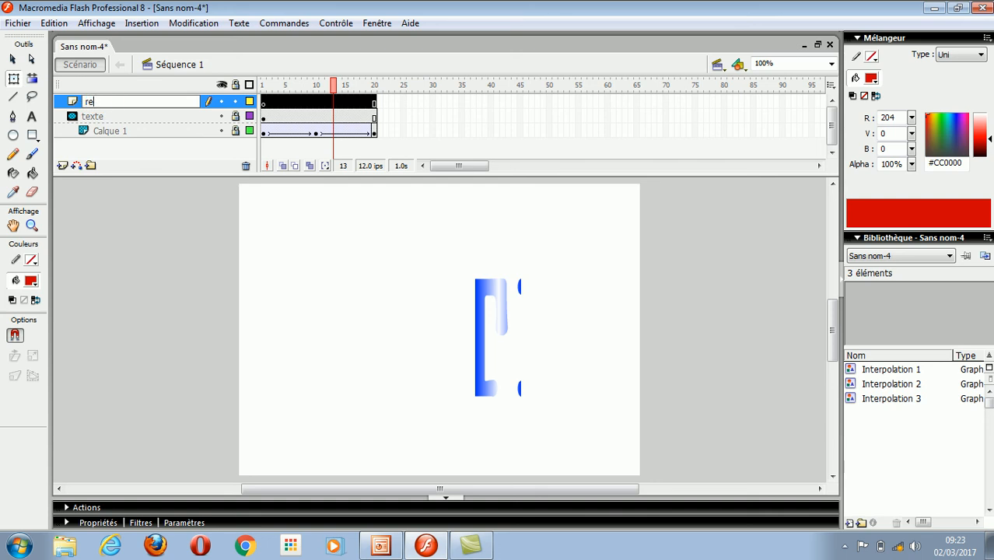
key(BackSpace)
text(ctangle)
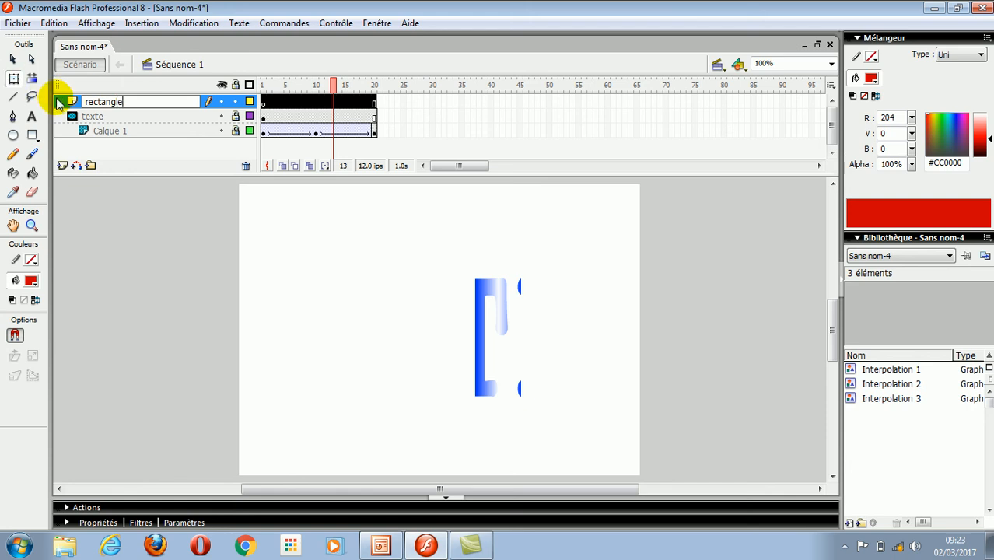
key(Return)
Step: Draw a large blue (#0033FF) rectangle on the rectangle layer that covers the whole text area and the stage's width
click(32, 135)
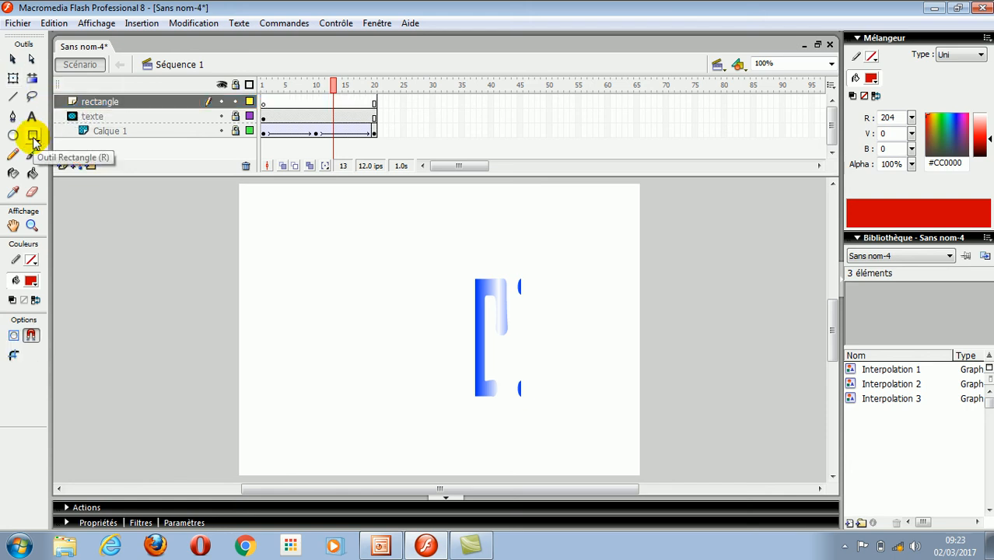
click(31, 281)
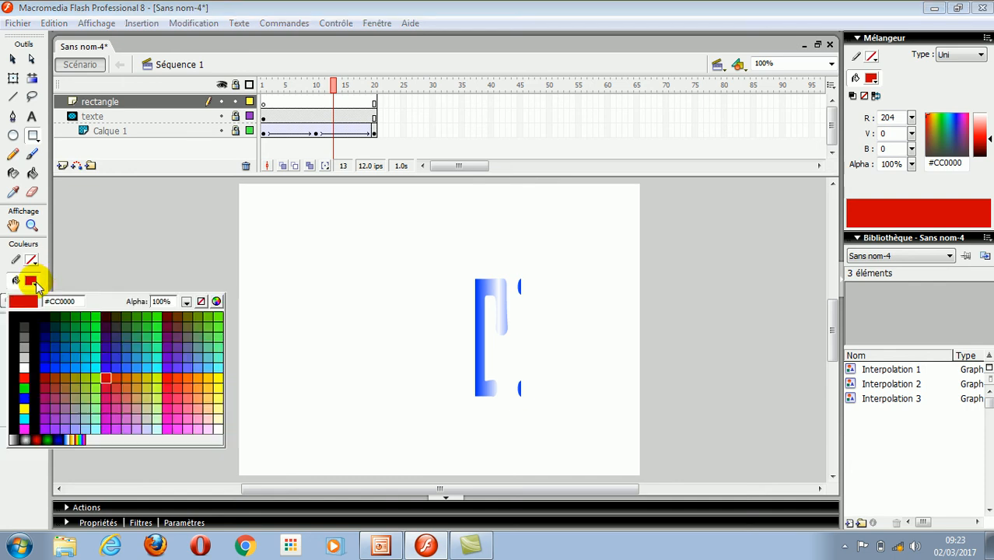
click(55, 363)
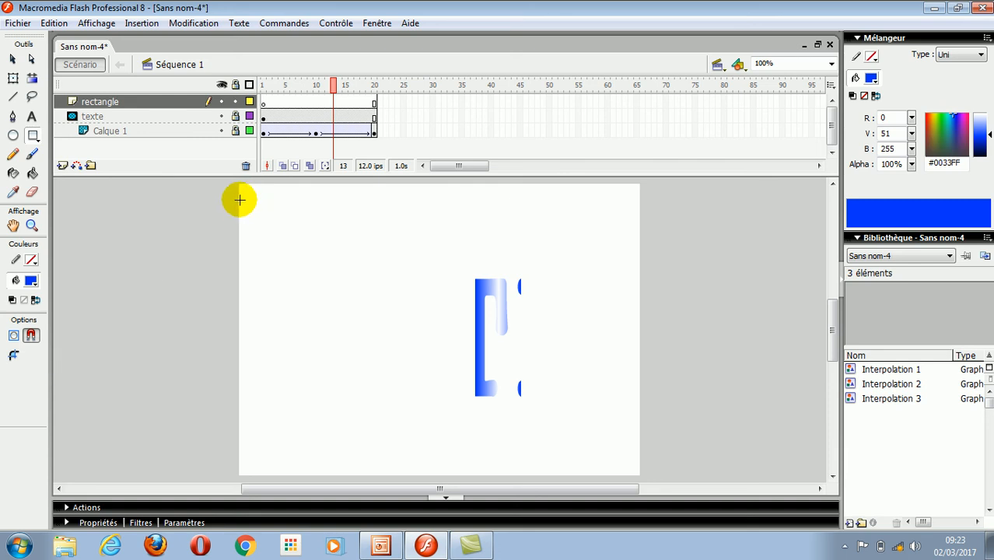
drag(236, 201, 699, 465)
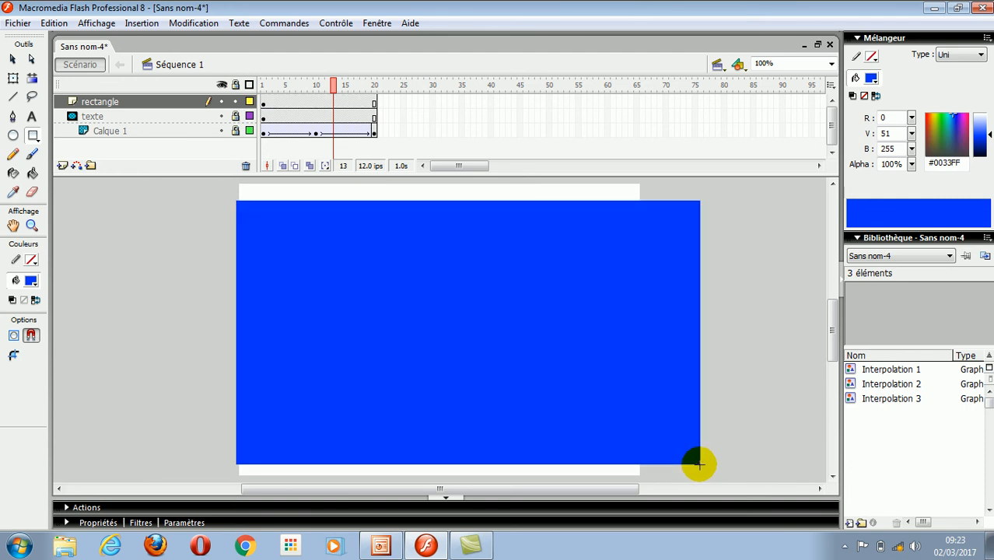
Step: Move the rectangle layer below Calque 1, inside the texte mask, and test the movie in a maximized window
click(98, 104)
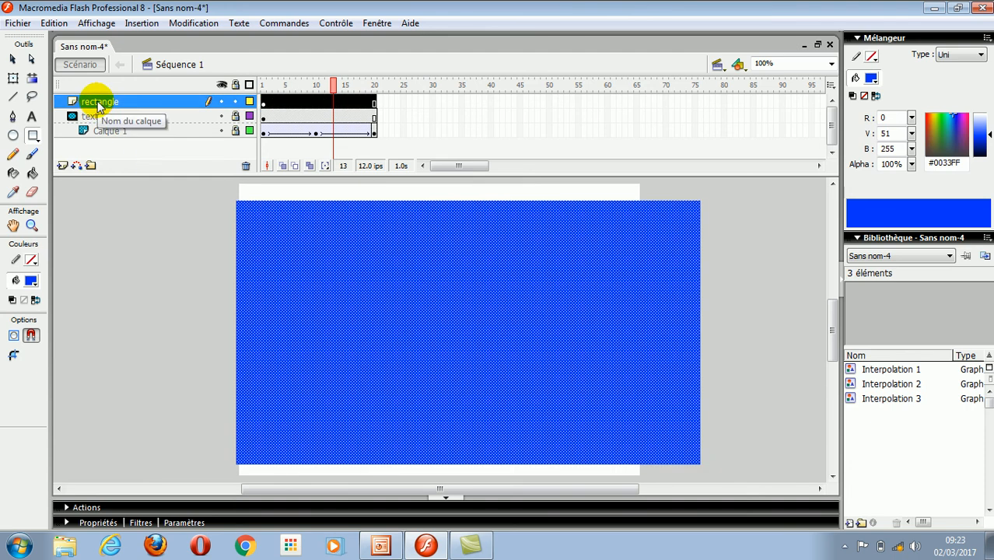
drag(98, 104, 102, 140)
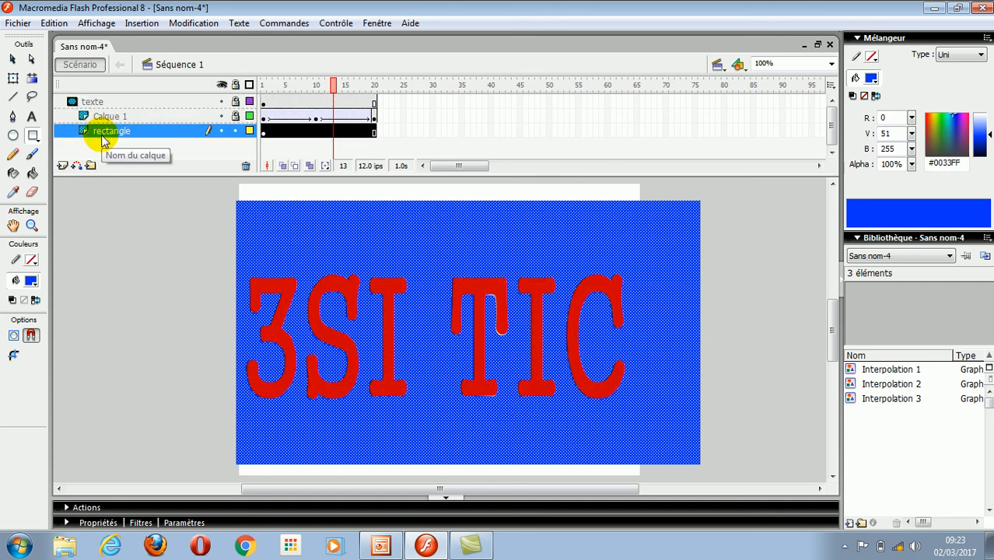
key(ctrl+Return)
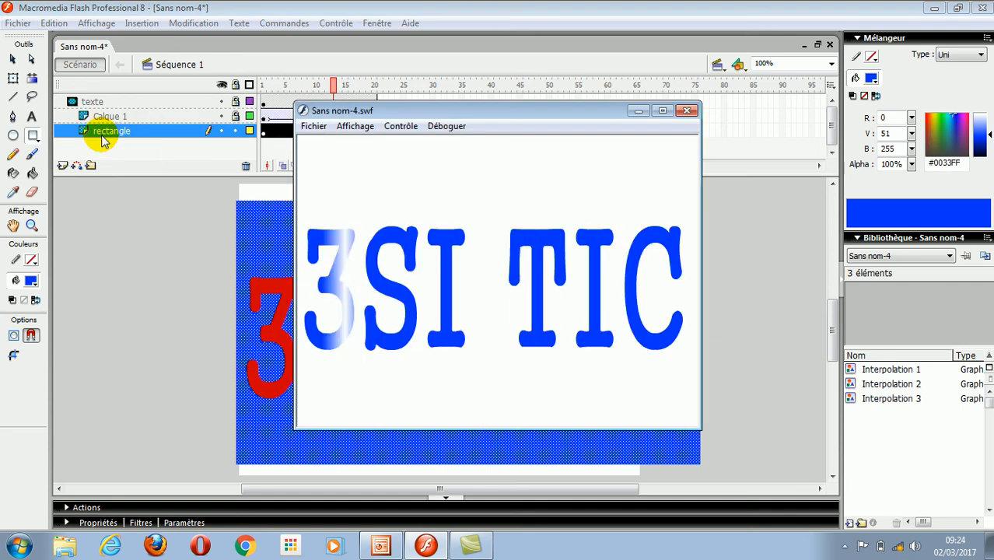
click(660, 115)
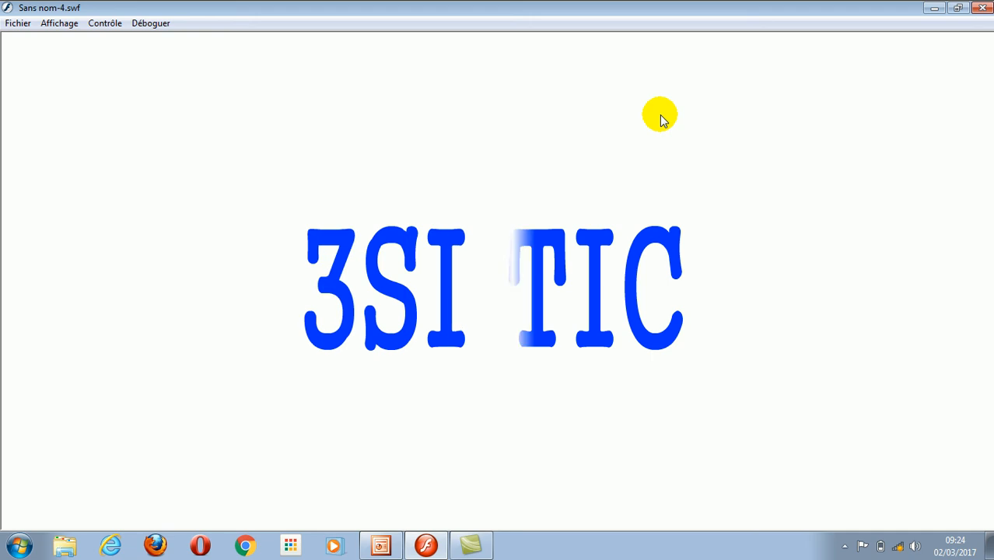
click(984, 7)
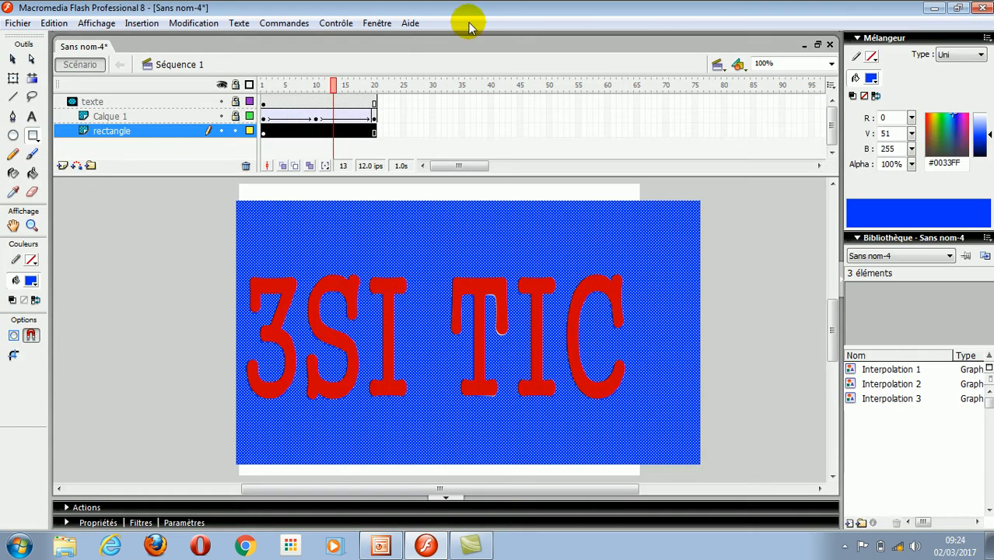
Step: Set the document's background colour to light pink and test the movie in a maximized window
click(211, 23)
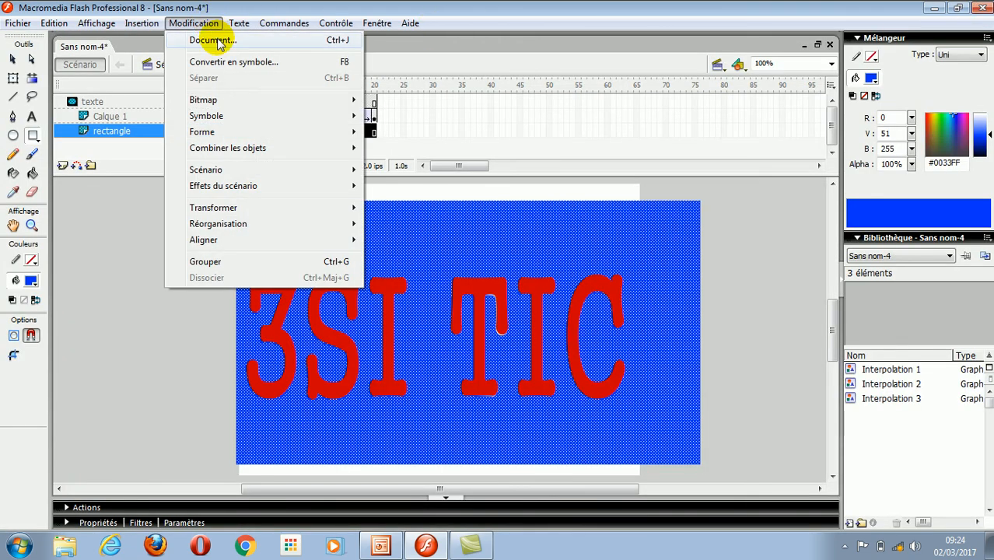
click(216, 42)
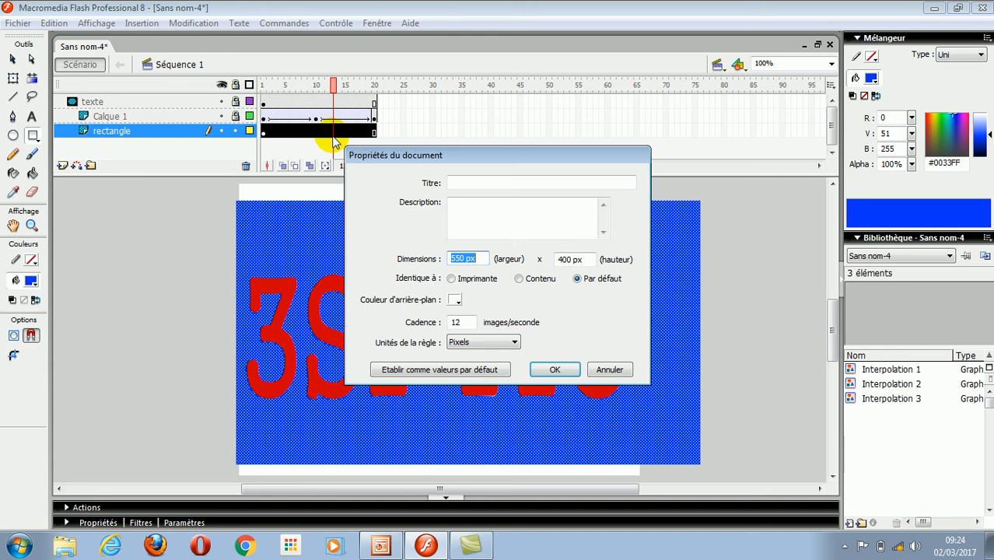
click(455, 301)
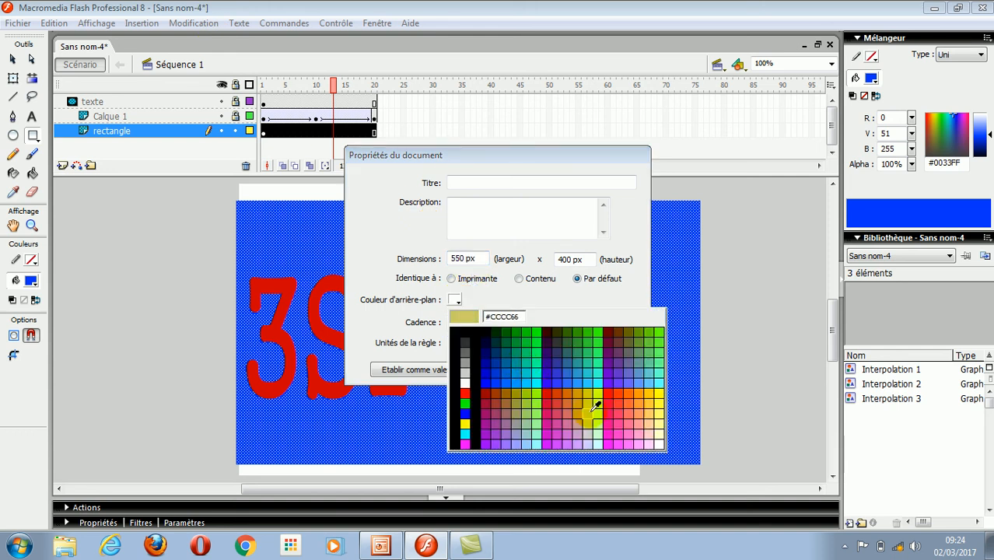
click(642, 436)
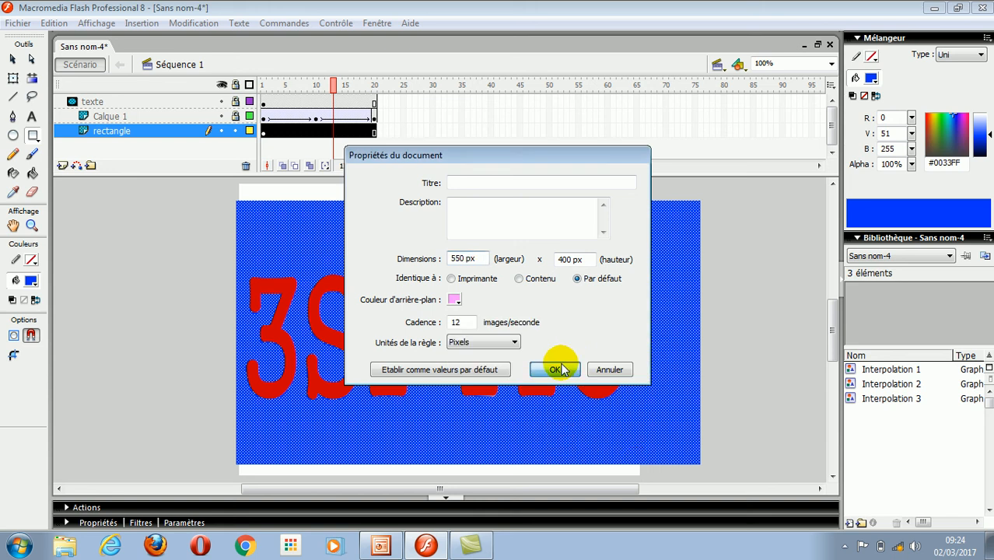
click(562, 369)
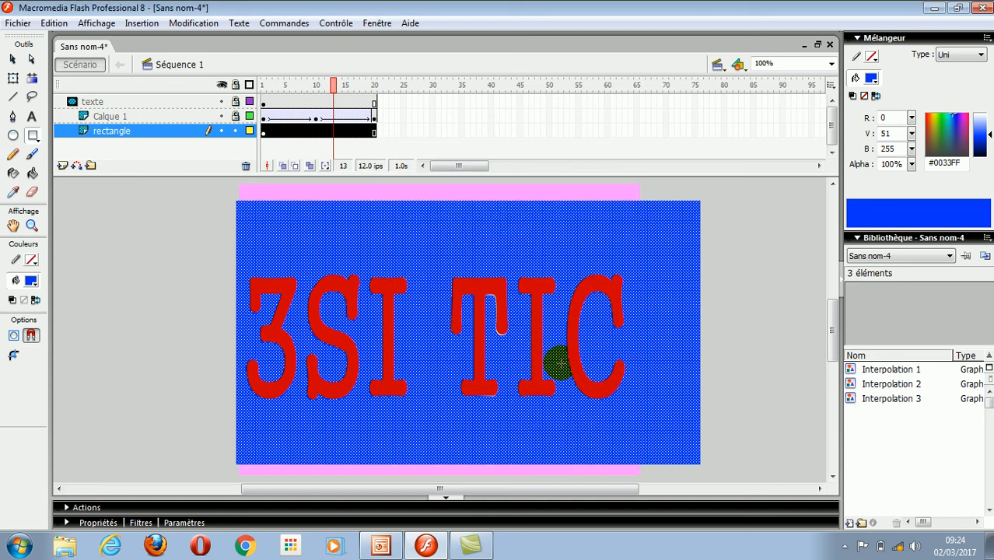
key(ctrl+Return)
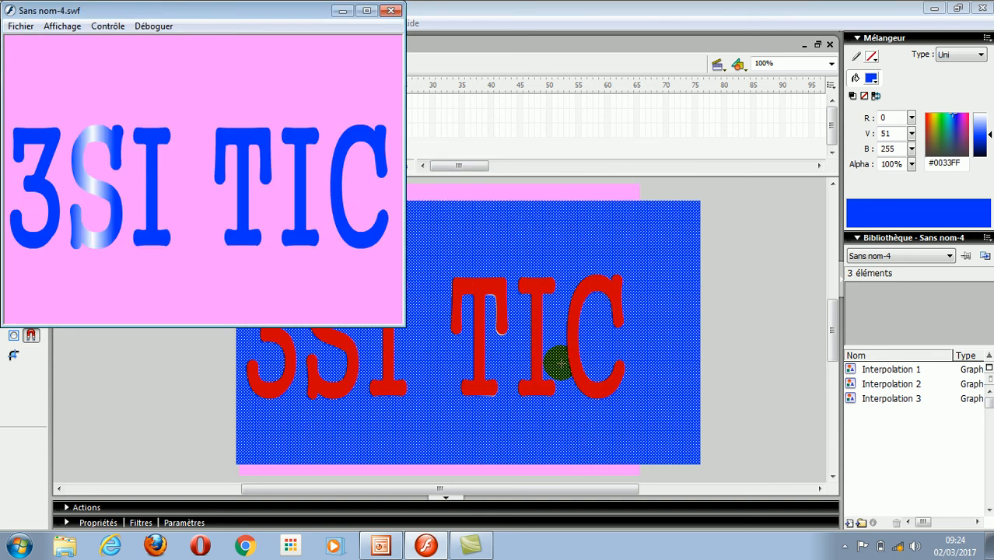
click(367, 12)
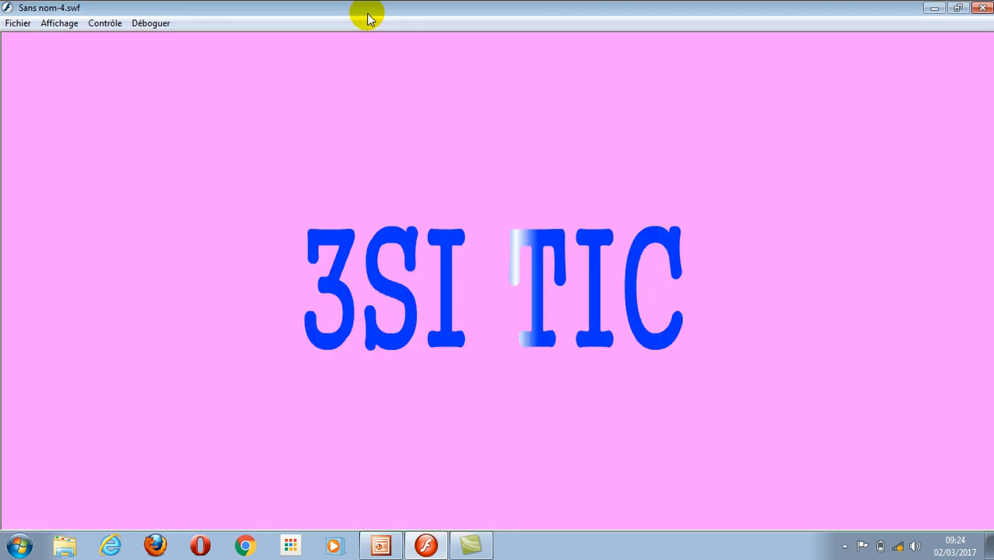